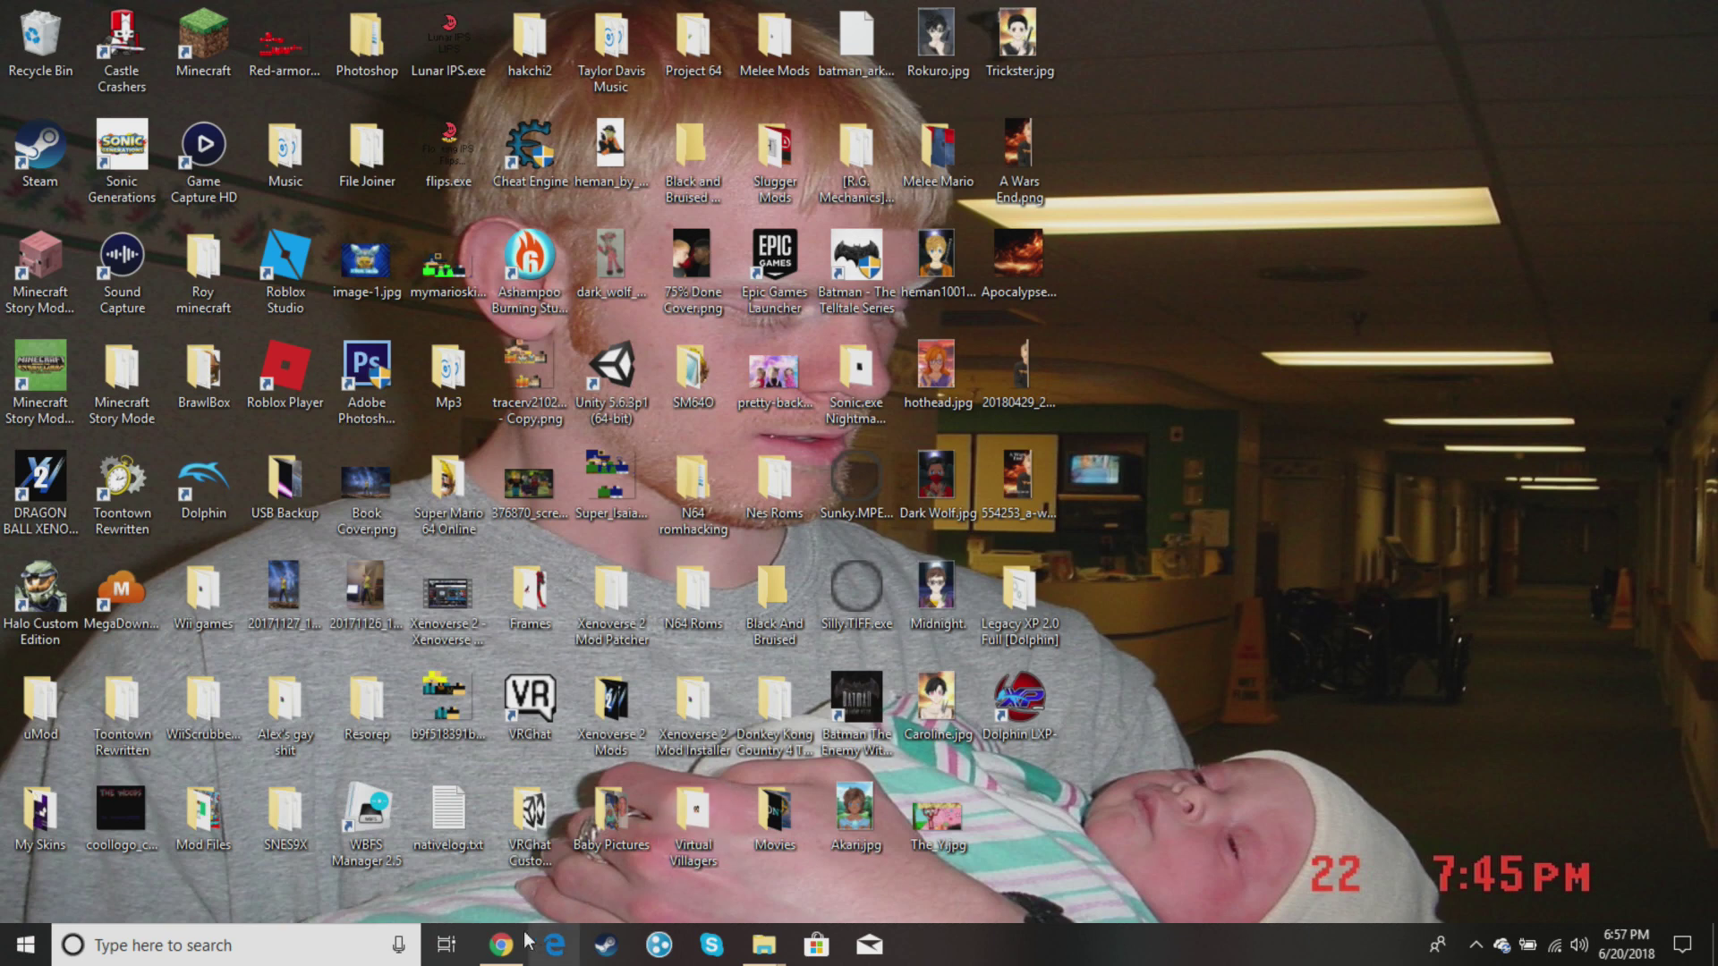
Switch to Chrome and open the MediaFire mirror for Legacy XP 2.0 Full to view its Dolphin and Wii archives, and minimise the browser.
mouse_move(503, 946)
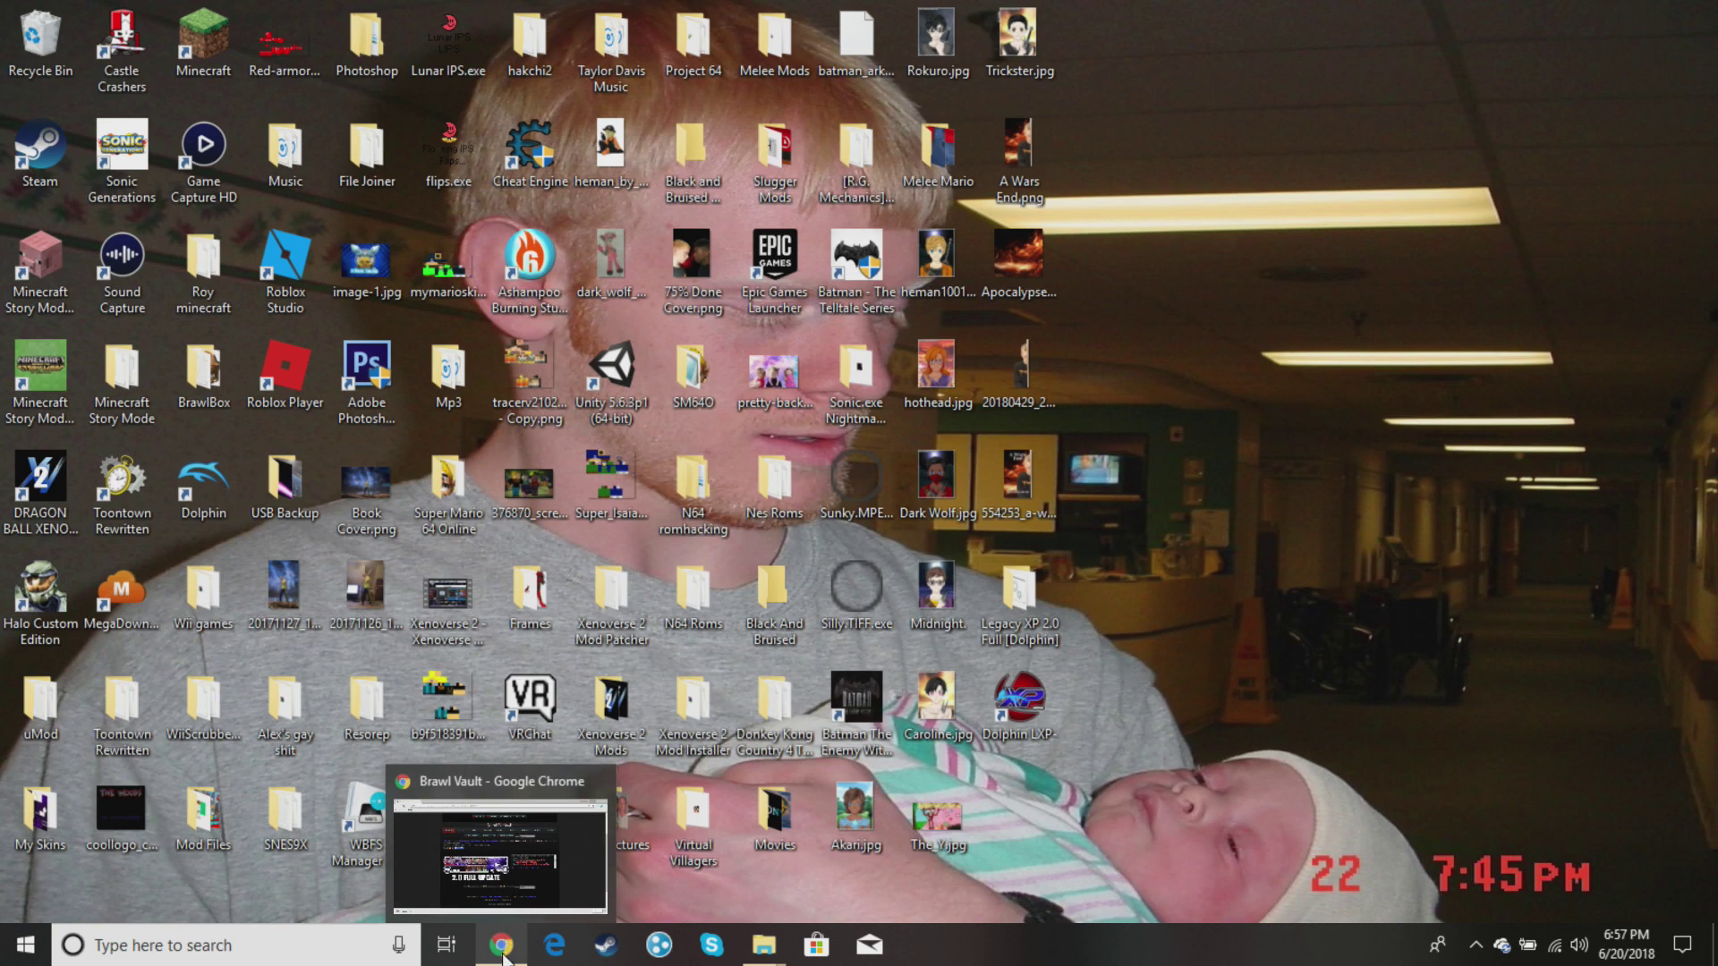
click(504, 953)
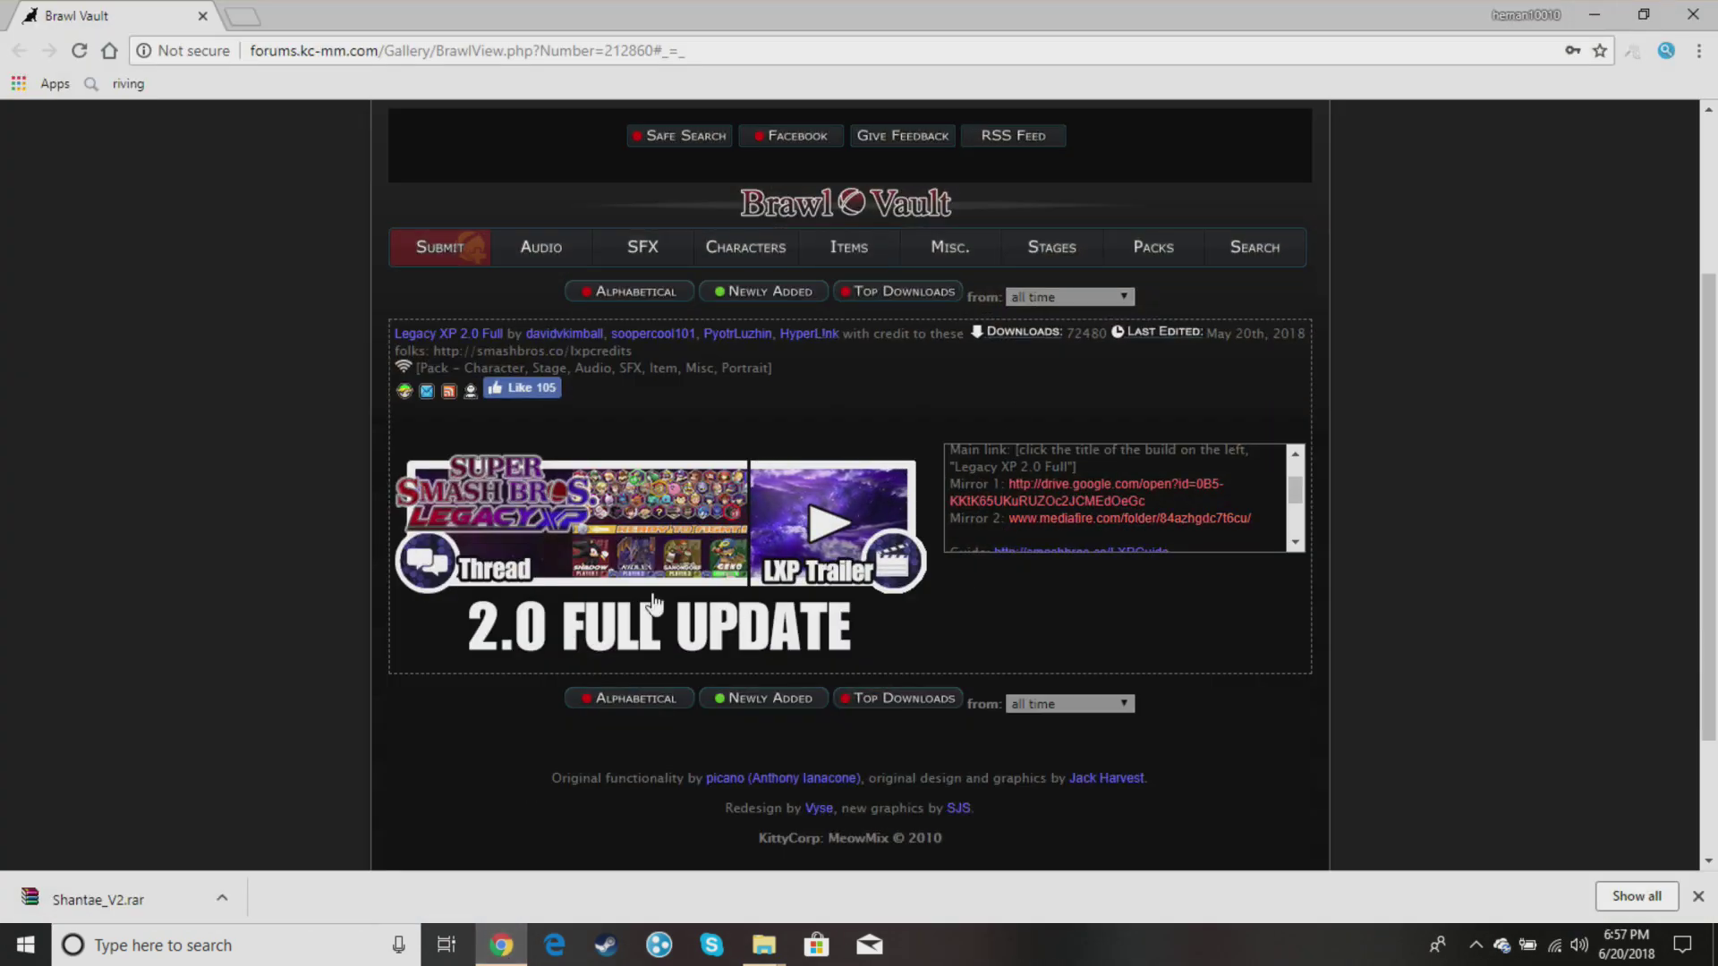
click(1698, 897)
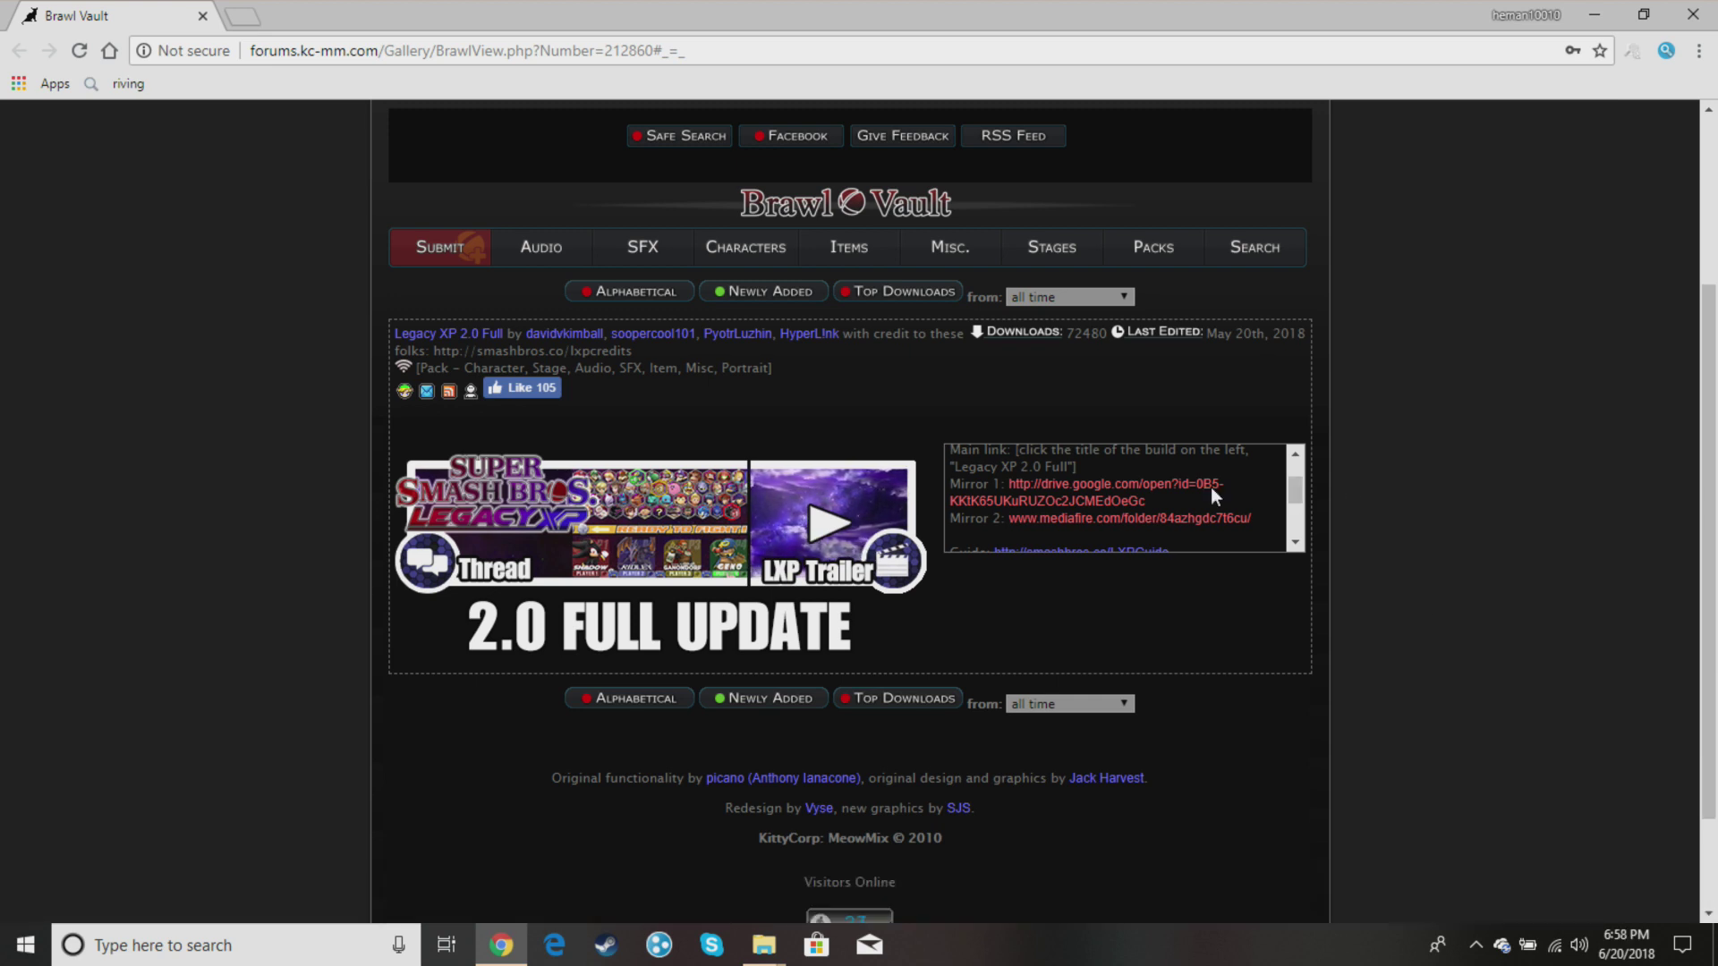
click(1093, 526)
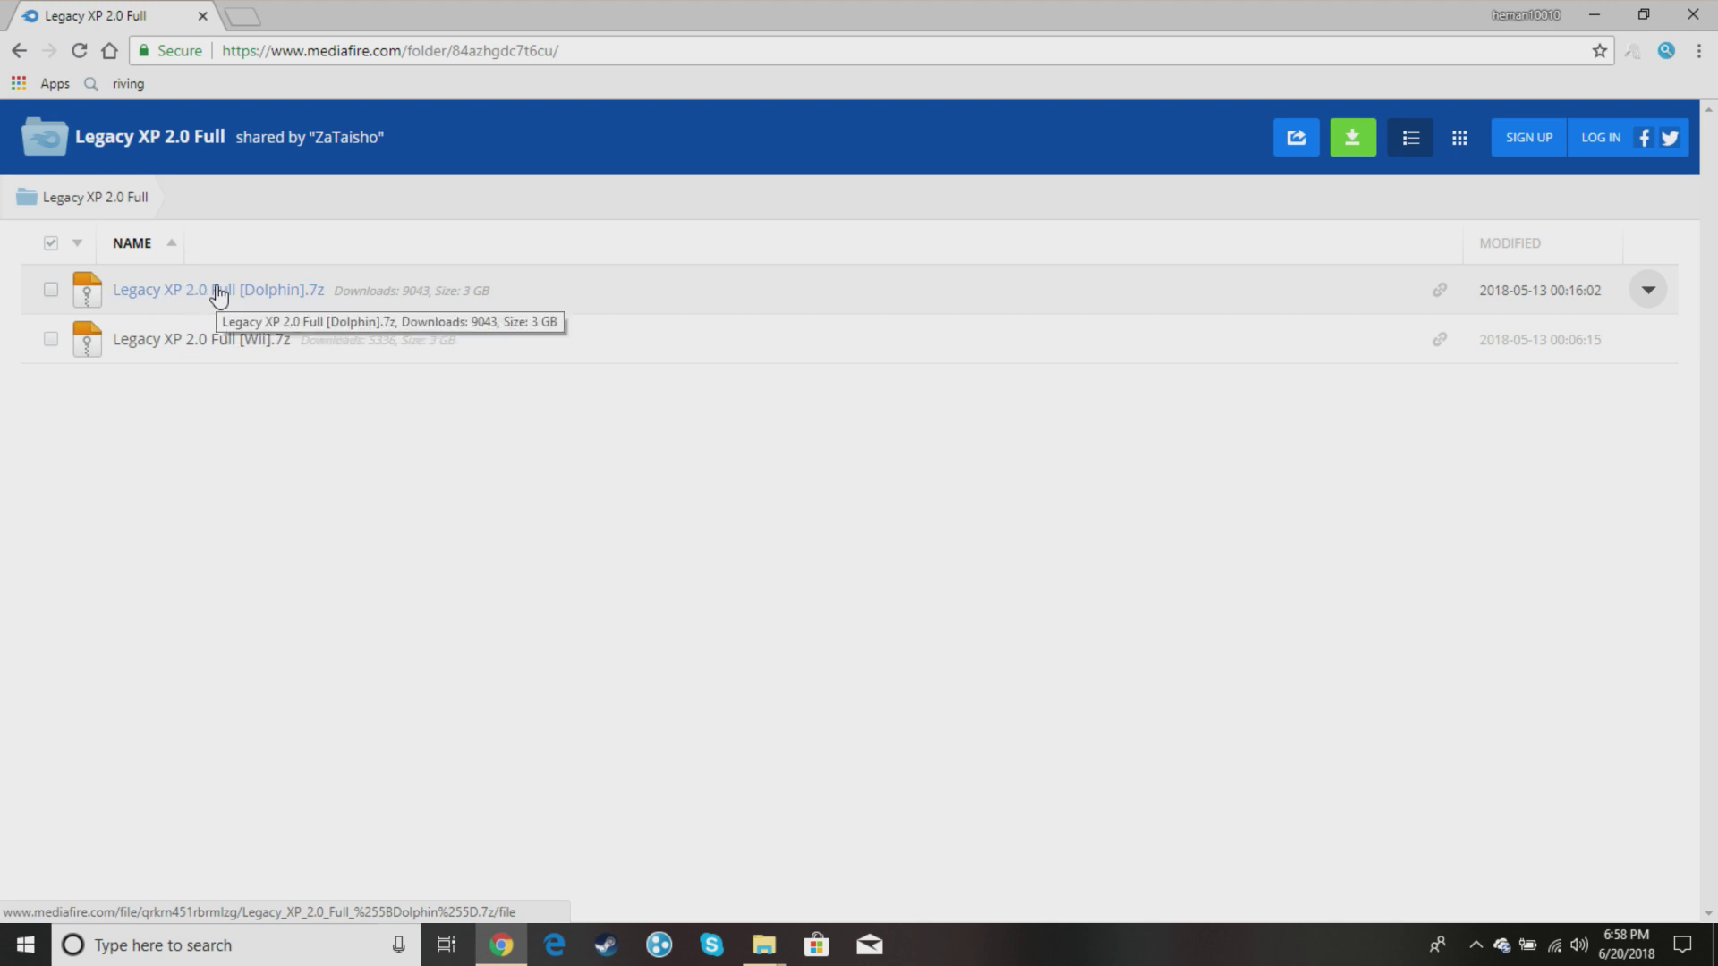
click(1597, 15)
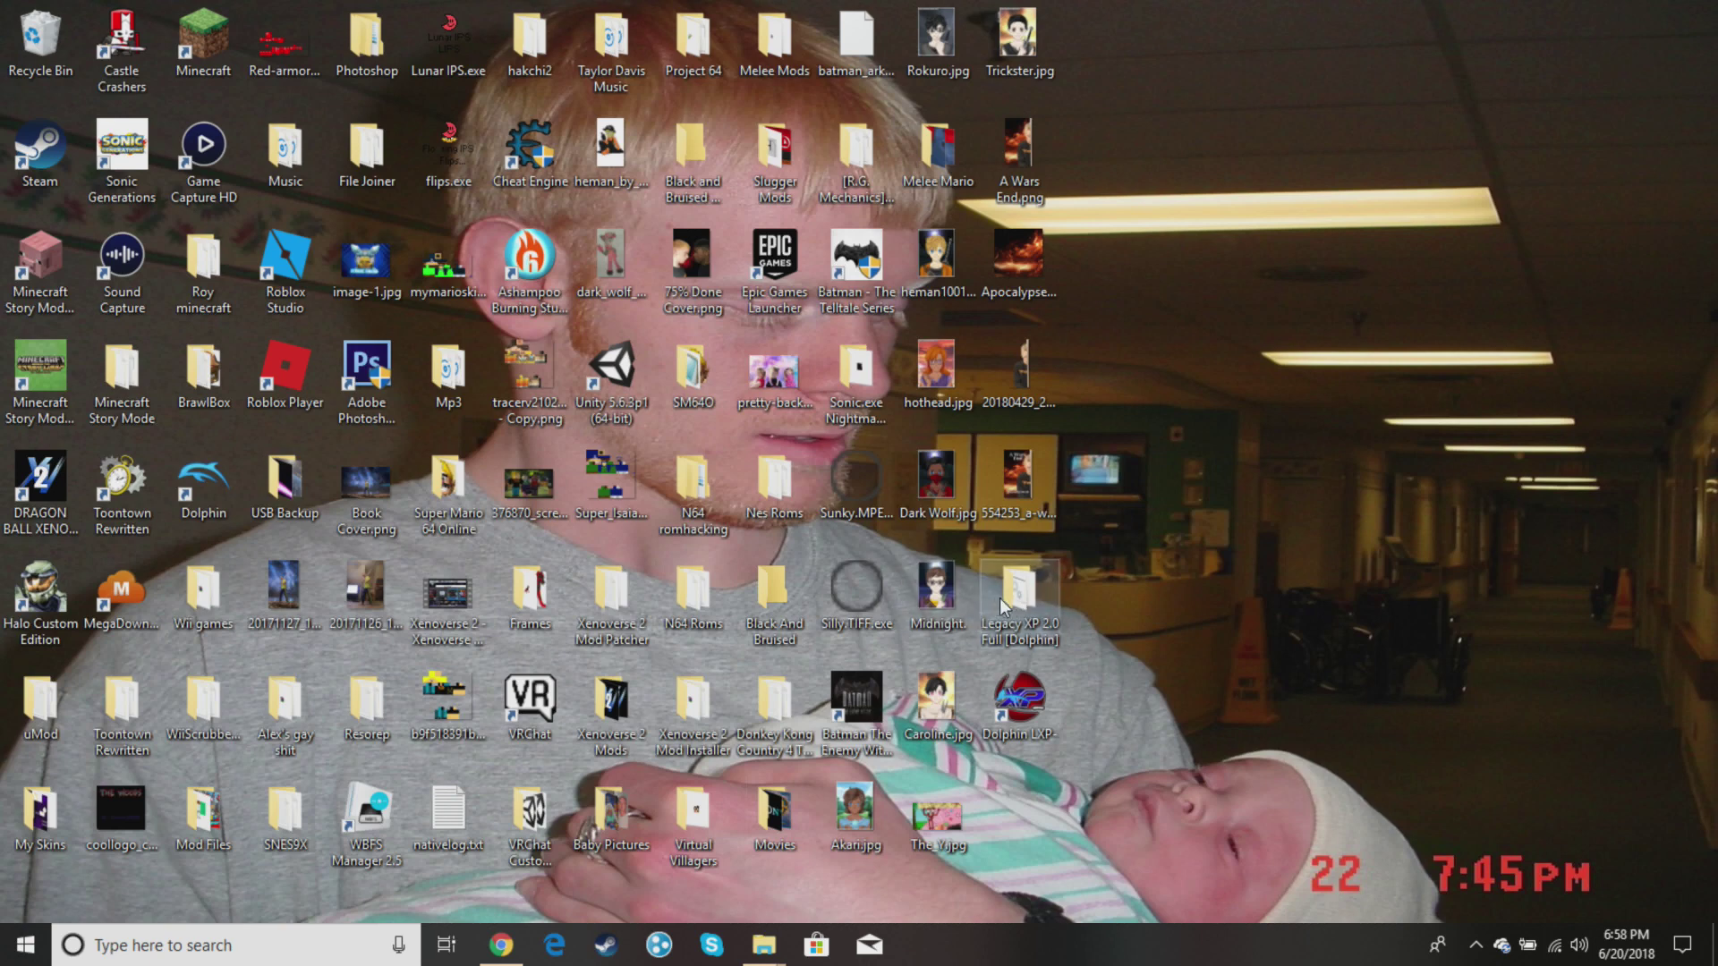
Search the Recycle Bin for "dolphin", move Legacy XP 2.0 Full [Dolphin].7z out onto the desktop, and minimise the bin's window.
double_click(31, 45)
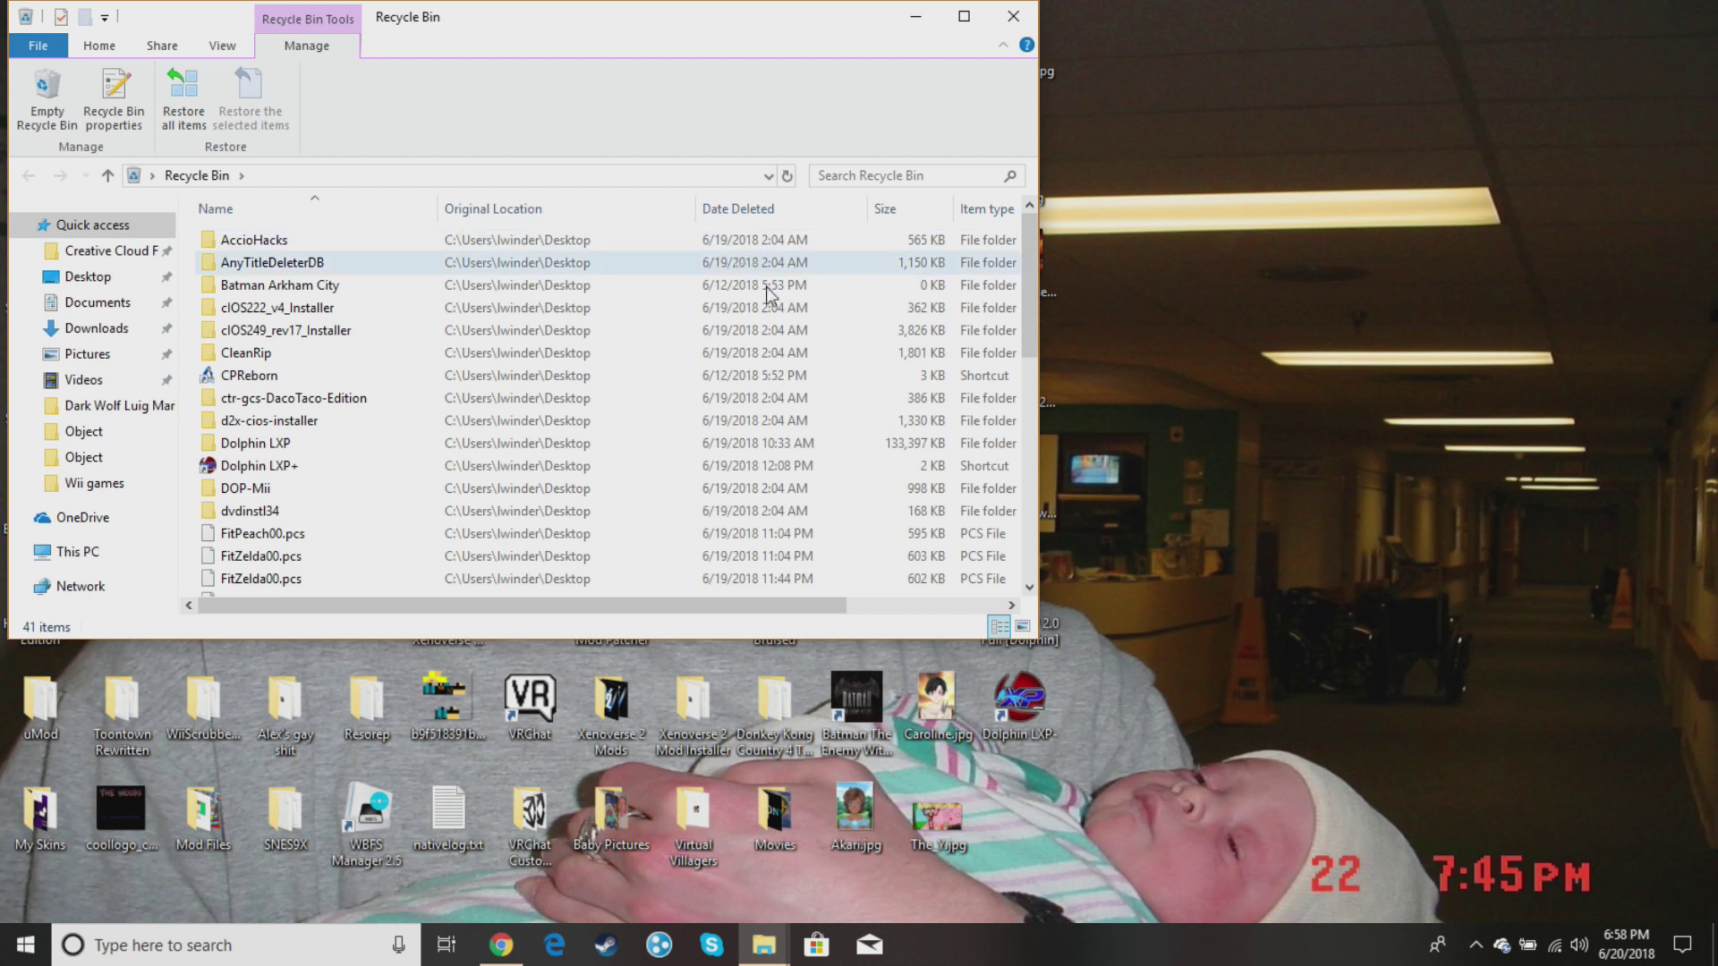
click(902, 179)
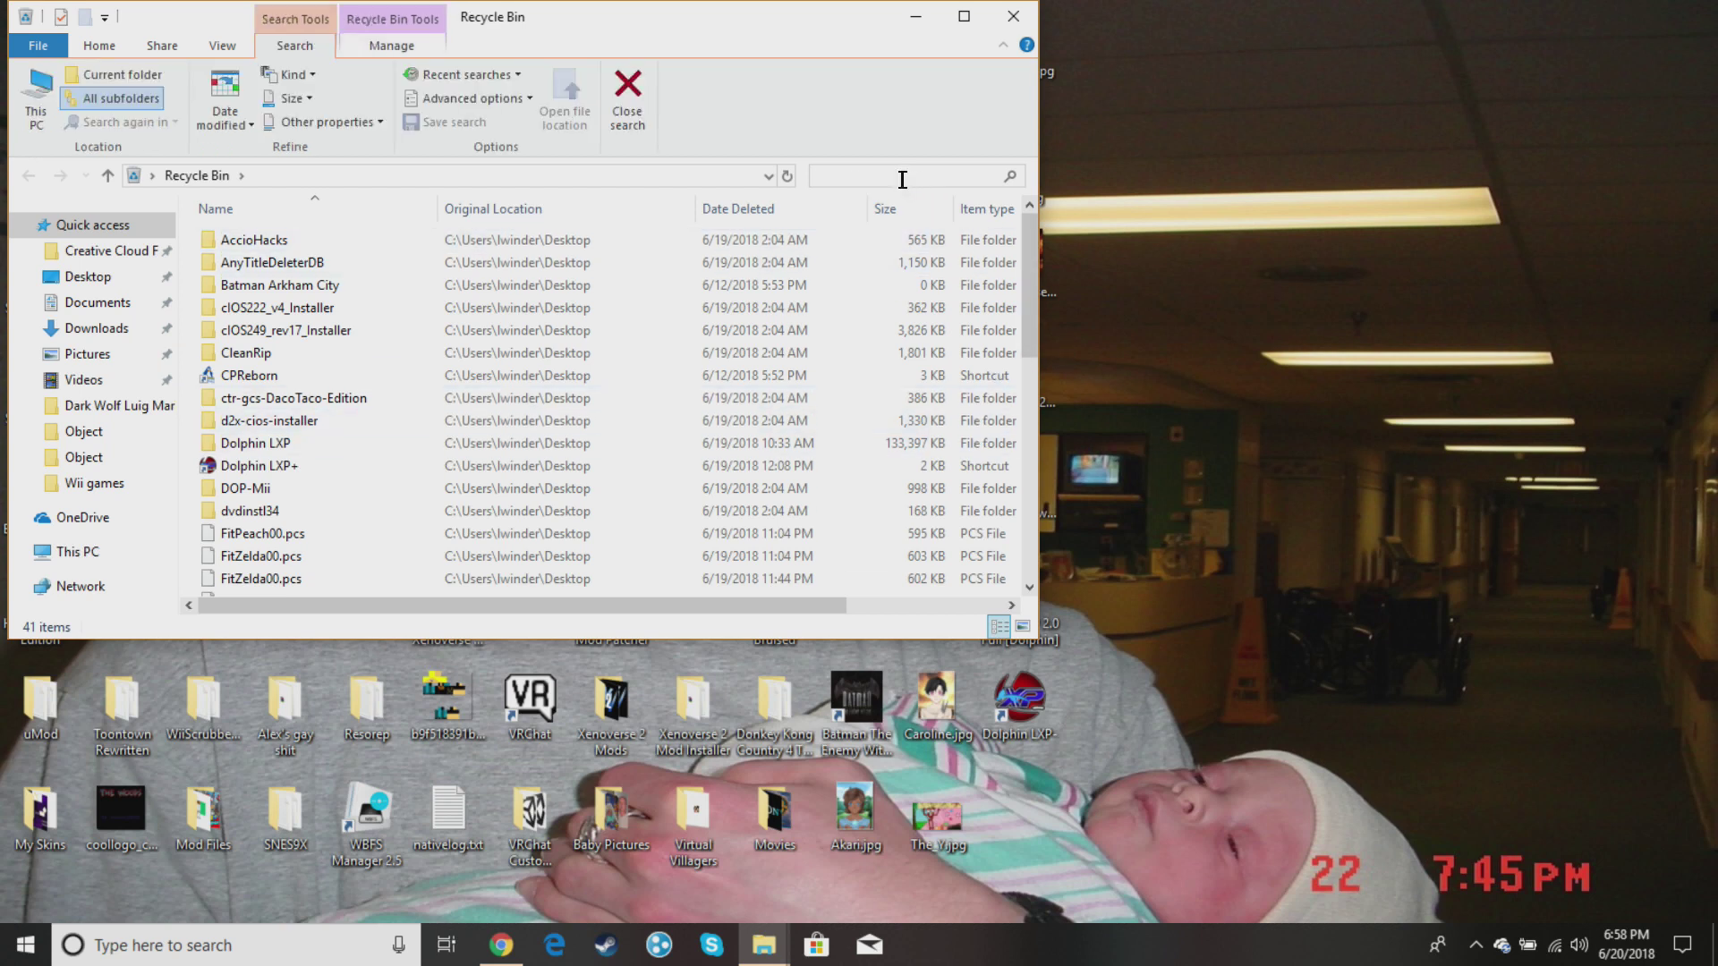
text(dolphin)
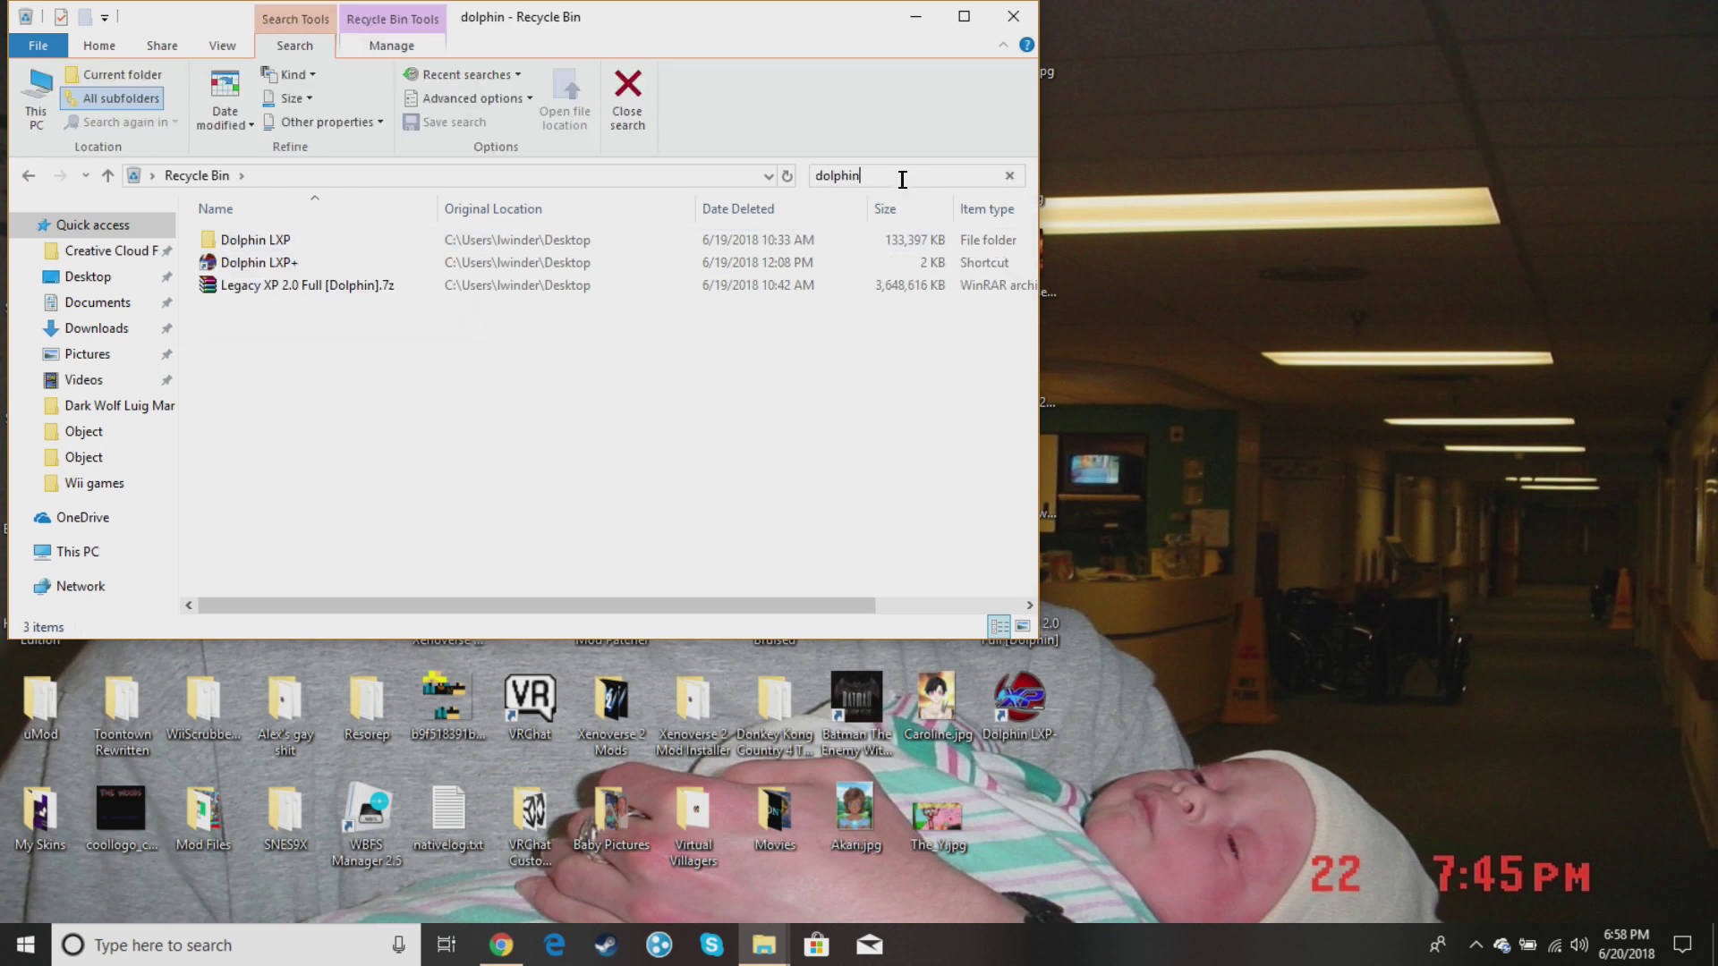
click(405, 290)
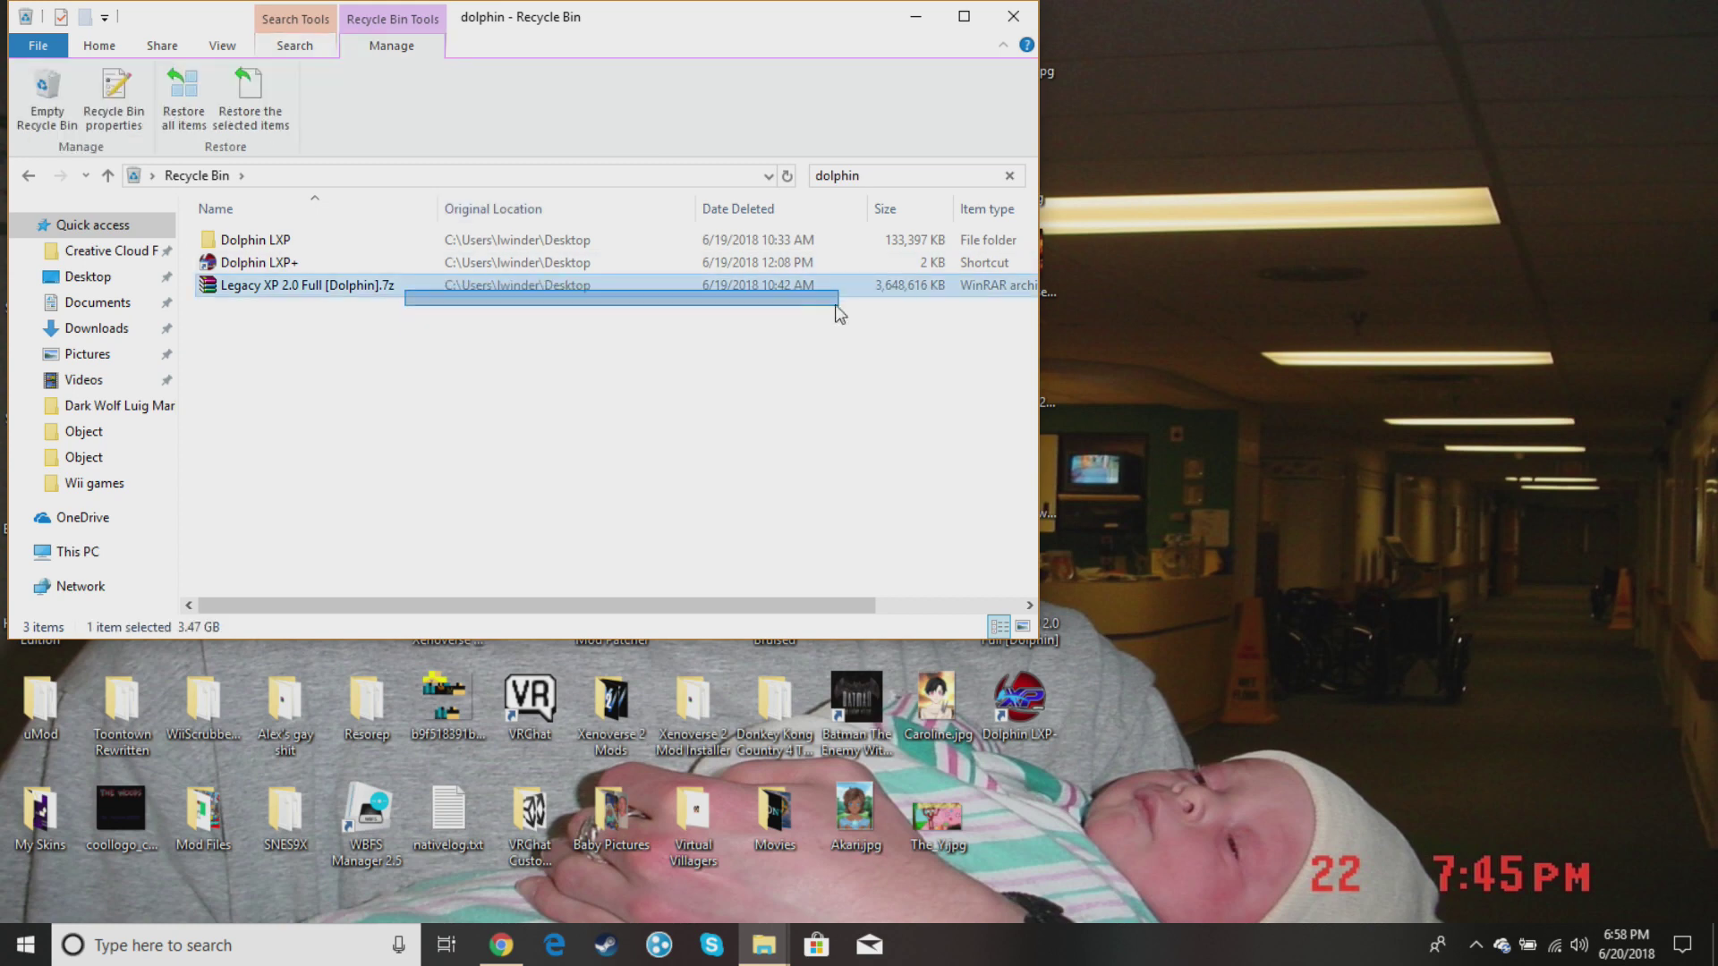
double_click(309, 285)
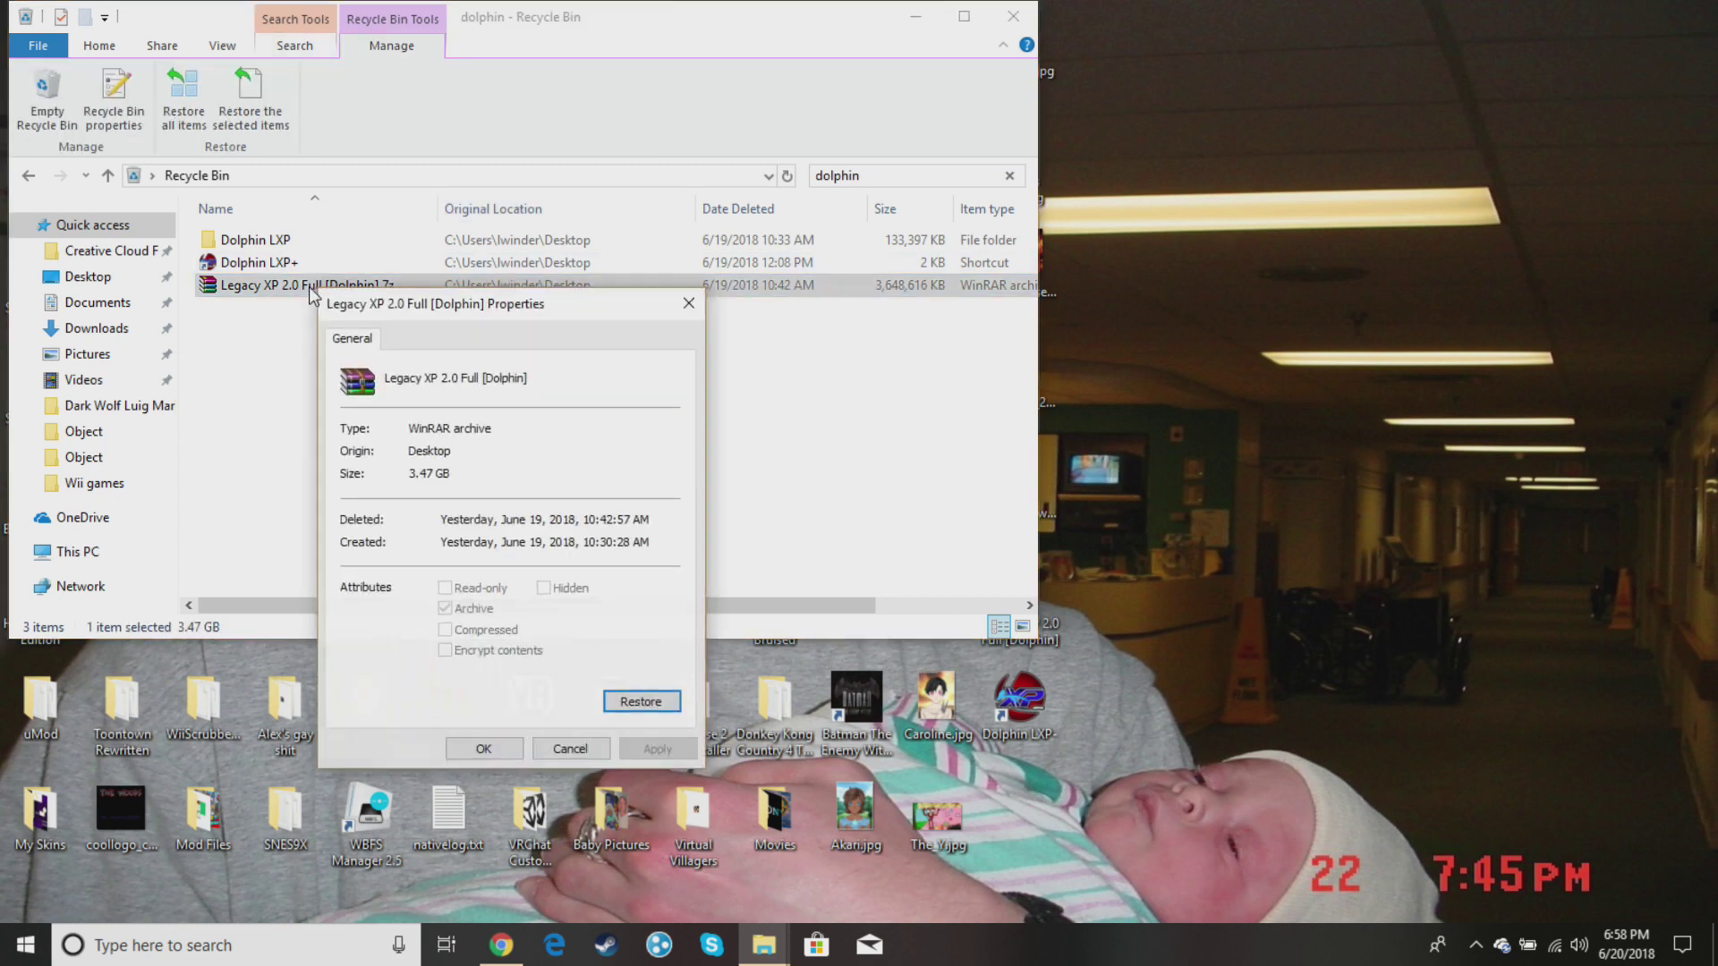
click(699, 305)
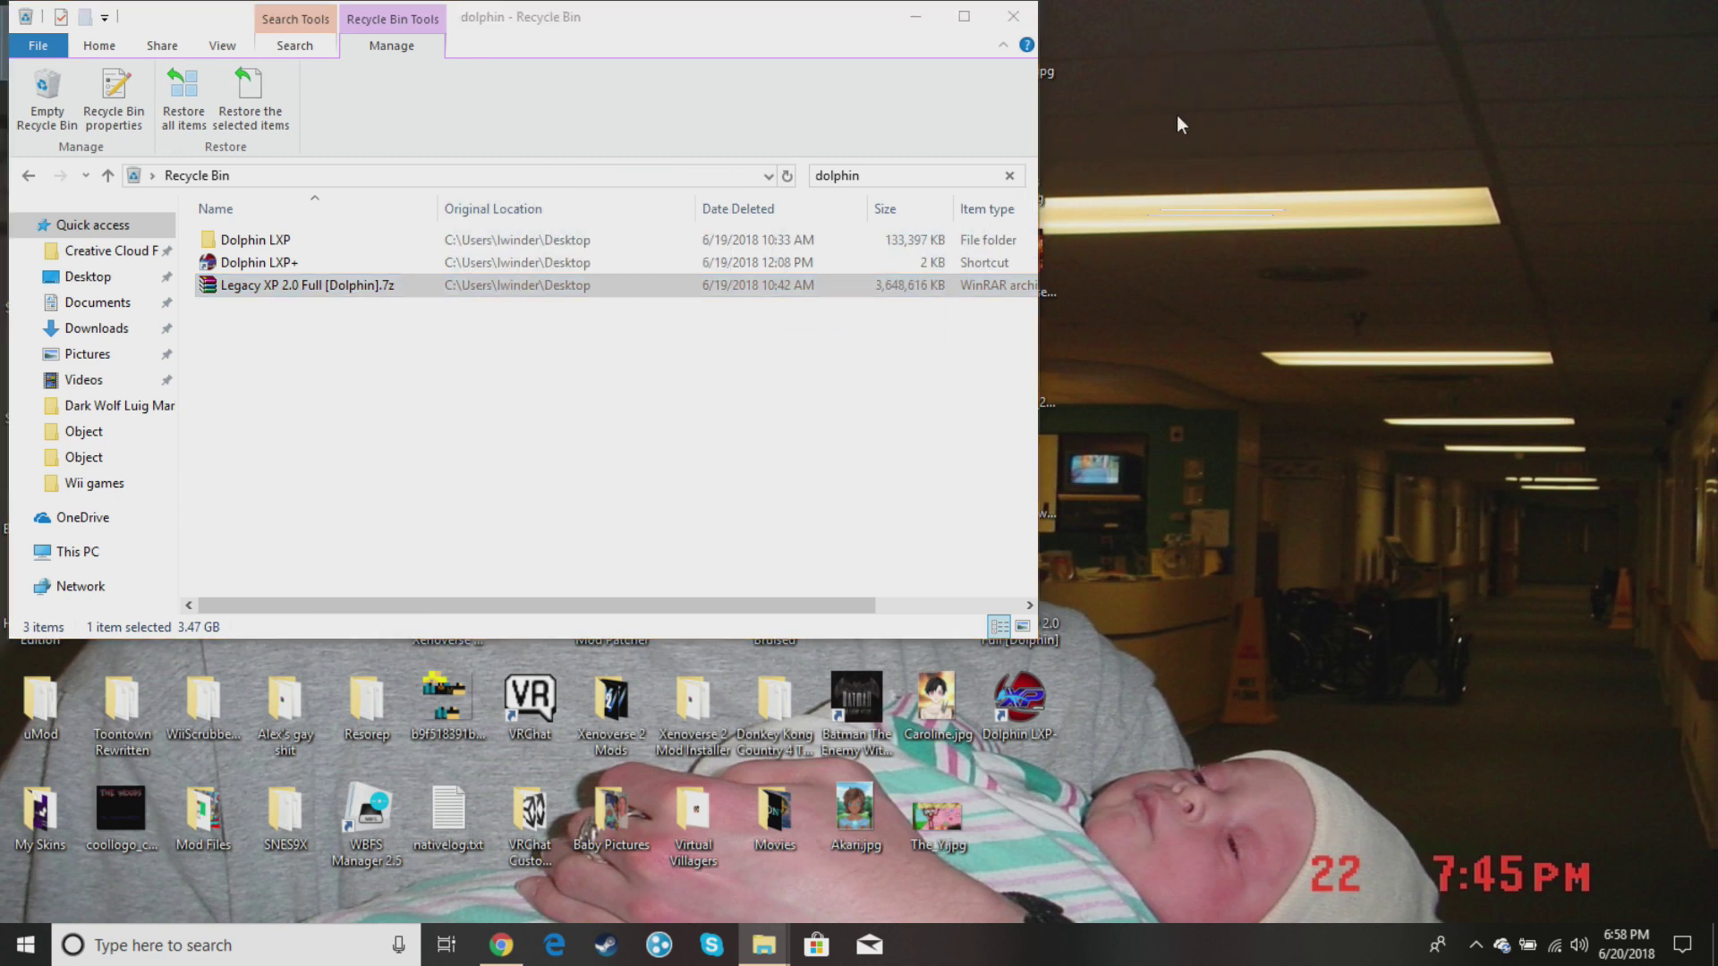
click(914, 16)
View the contents of Legacy XP 2.0 Full [Dolphin].7z in WinRAR, and move the archive back to the Recycle Bin.
double_click(1191, 39)
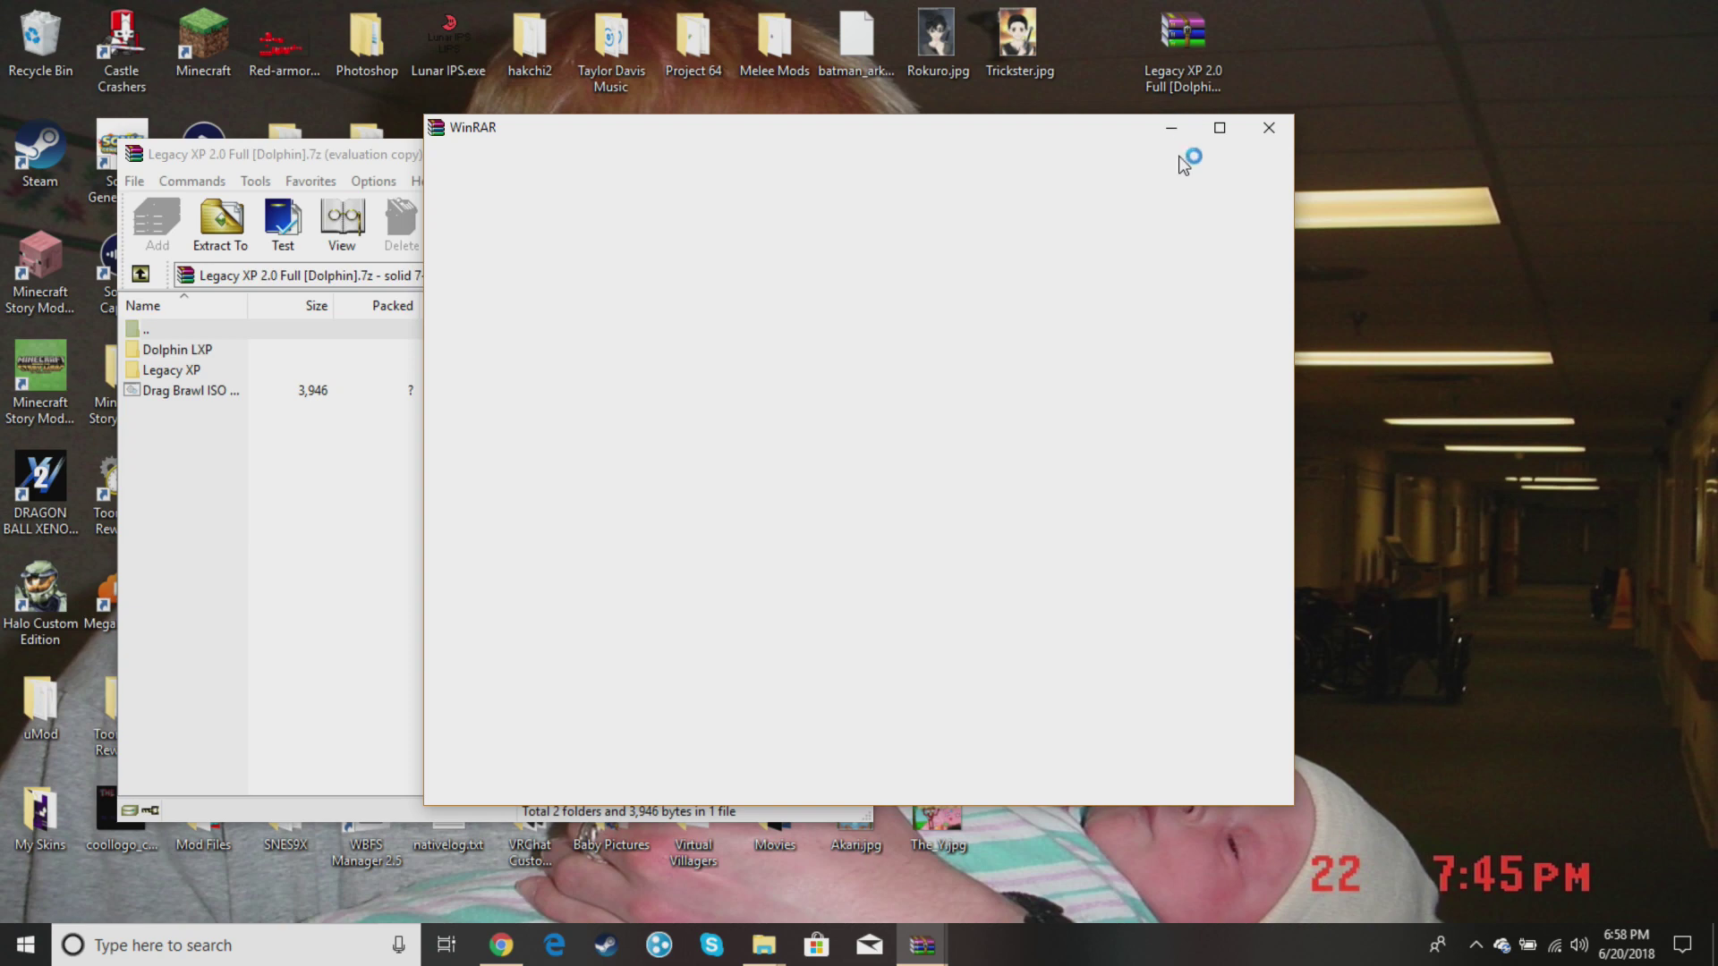
click(1269, 127)
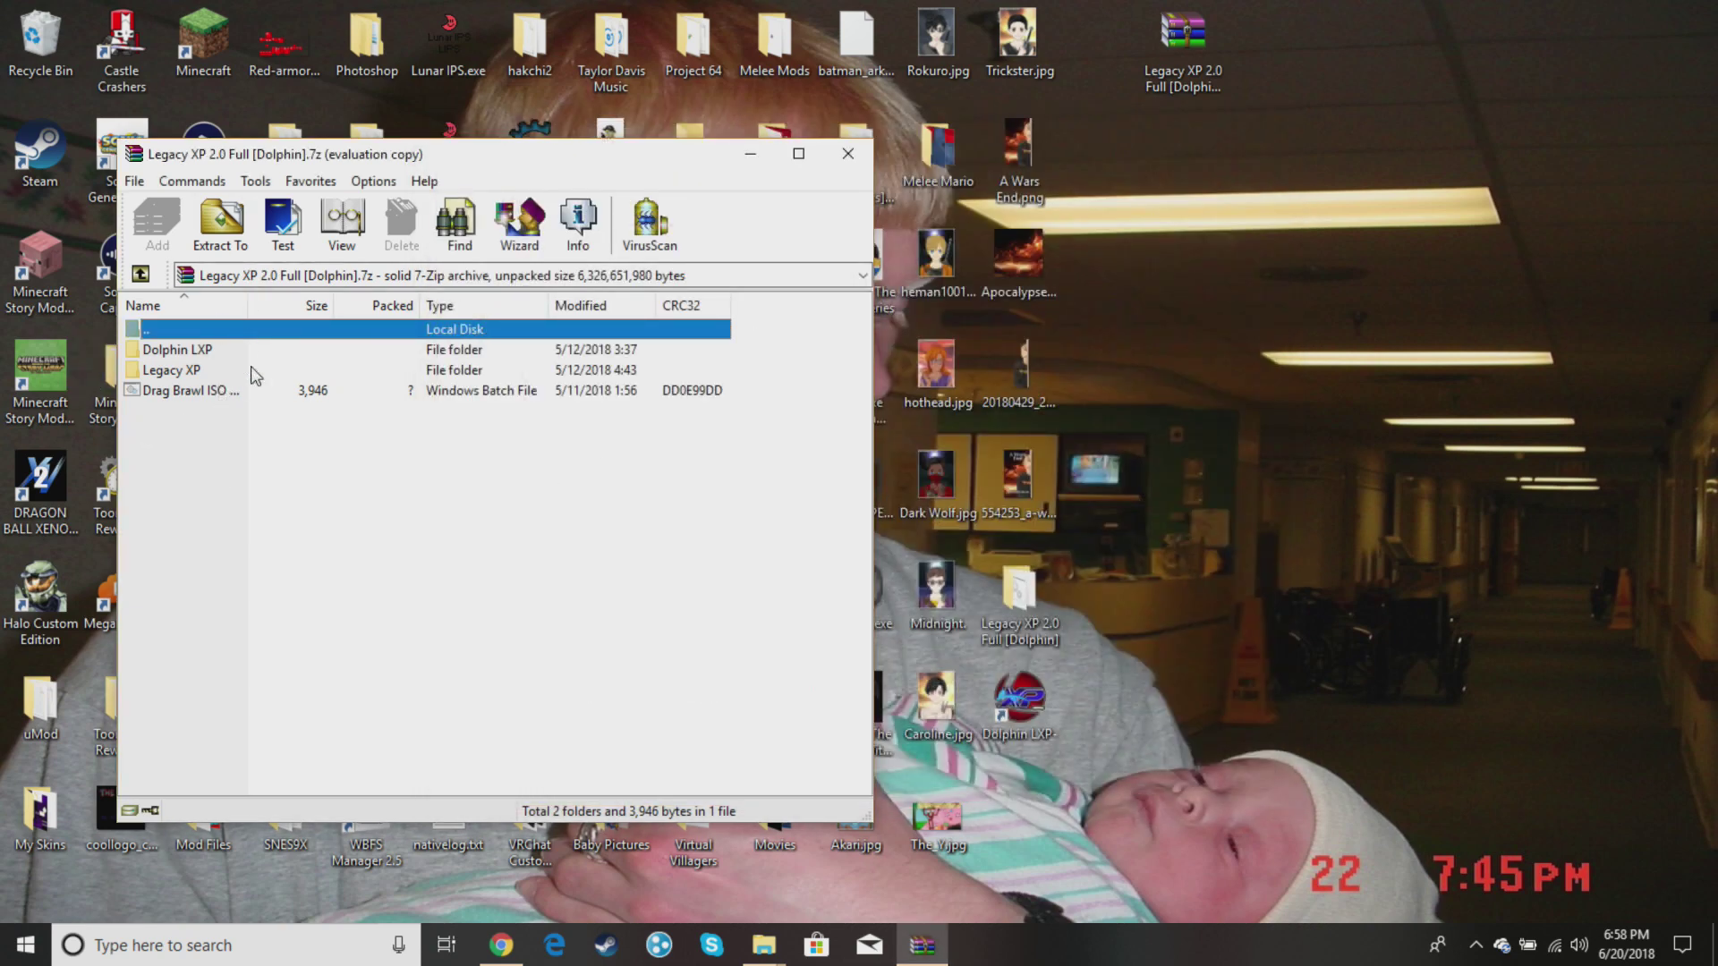
click(848, 155)
drag(1191, 36, 42, 41)
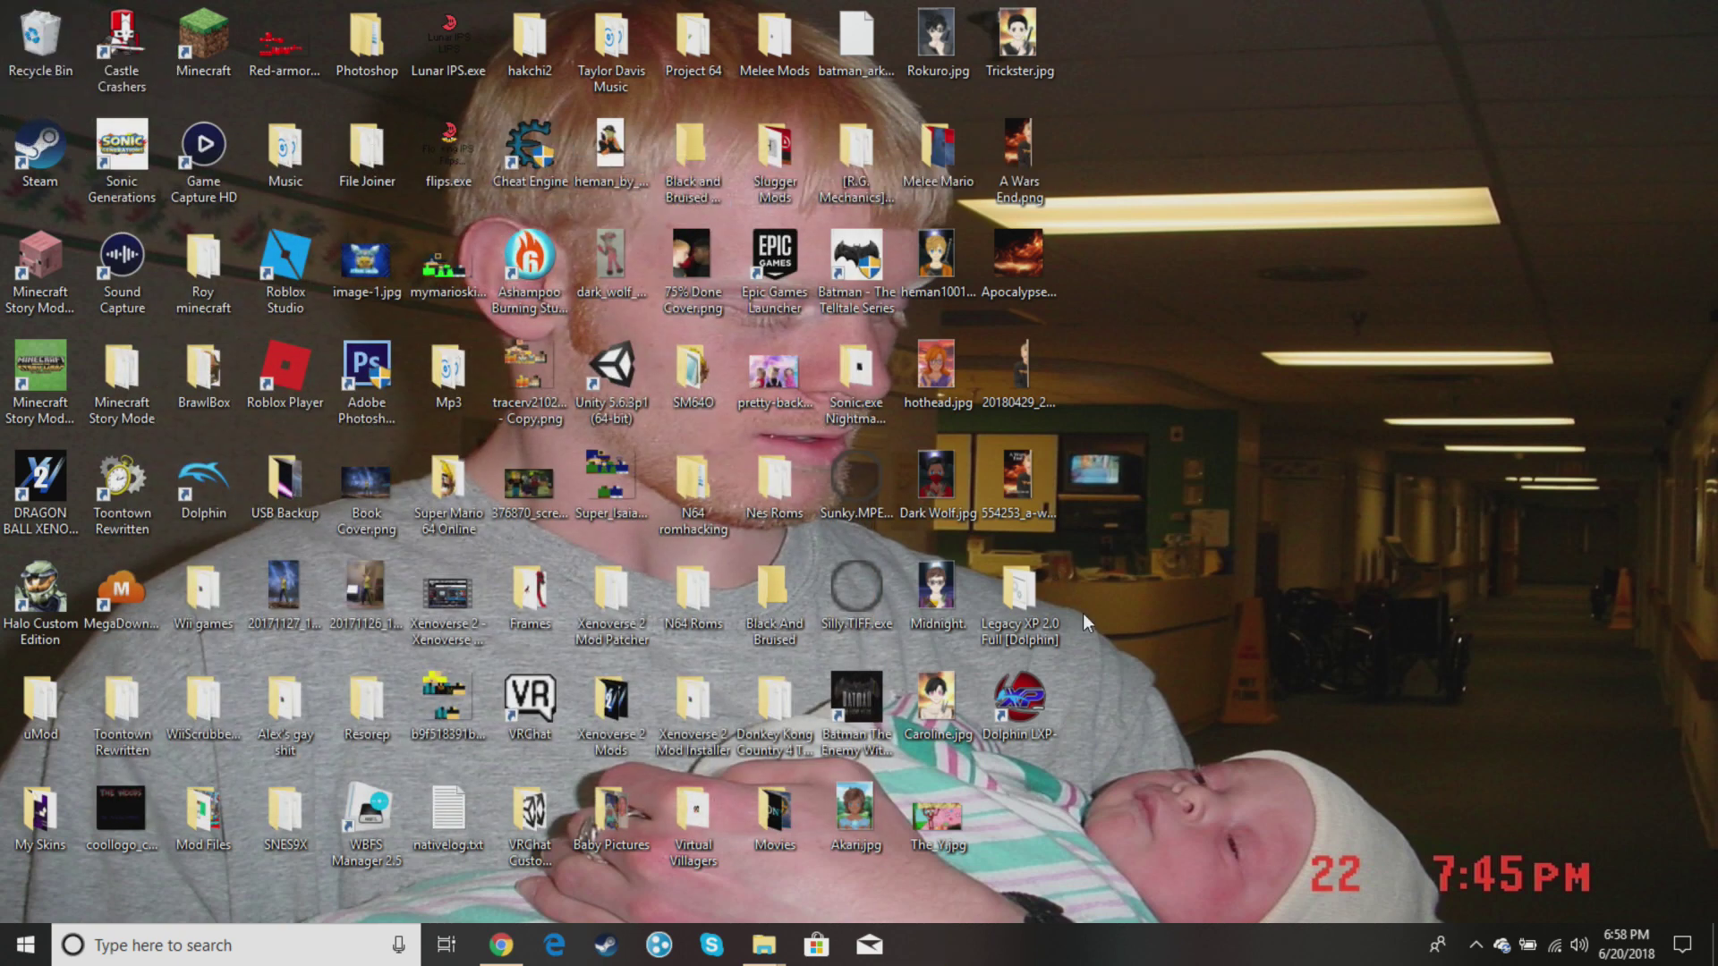
In the extracted Legacy XP 2.0 Full [Dolphin] folder on the desktop, run Drag Brawl ISO here.bat with LegacyXP.iso as its input.
mouse_move(1027, 591)
mouse_down()
mouse_move(1219, 249)
mouse_move(1111, 235)
mouse_move(1162, 312)
mouse_move(1251, 277)
mouse_move(1067, 618)
mouse_move(1038, 603)
mouse_up()
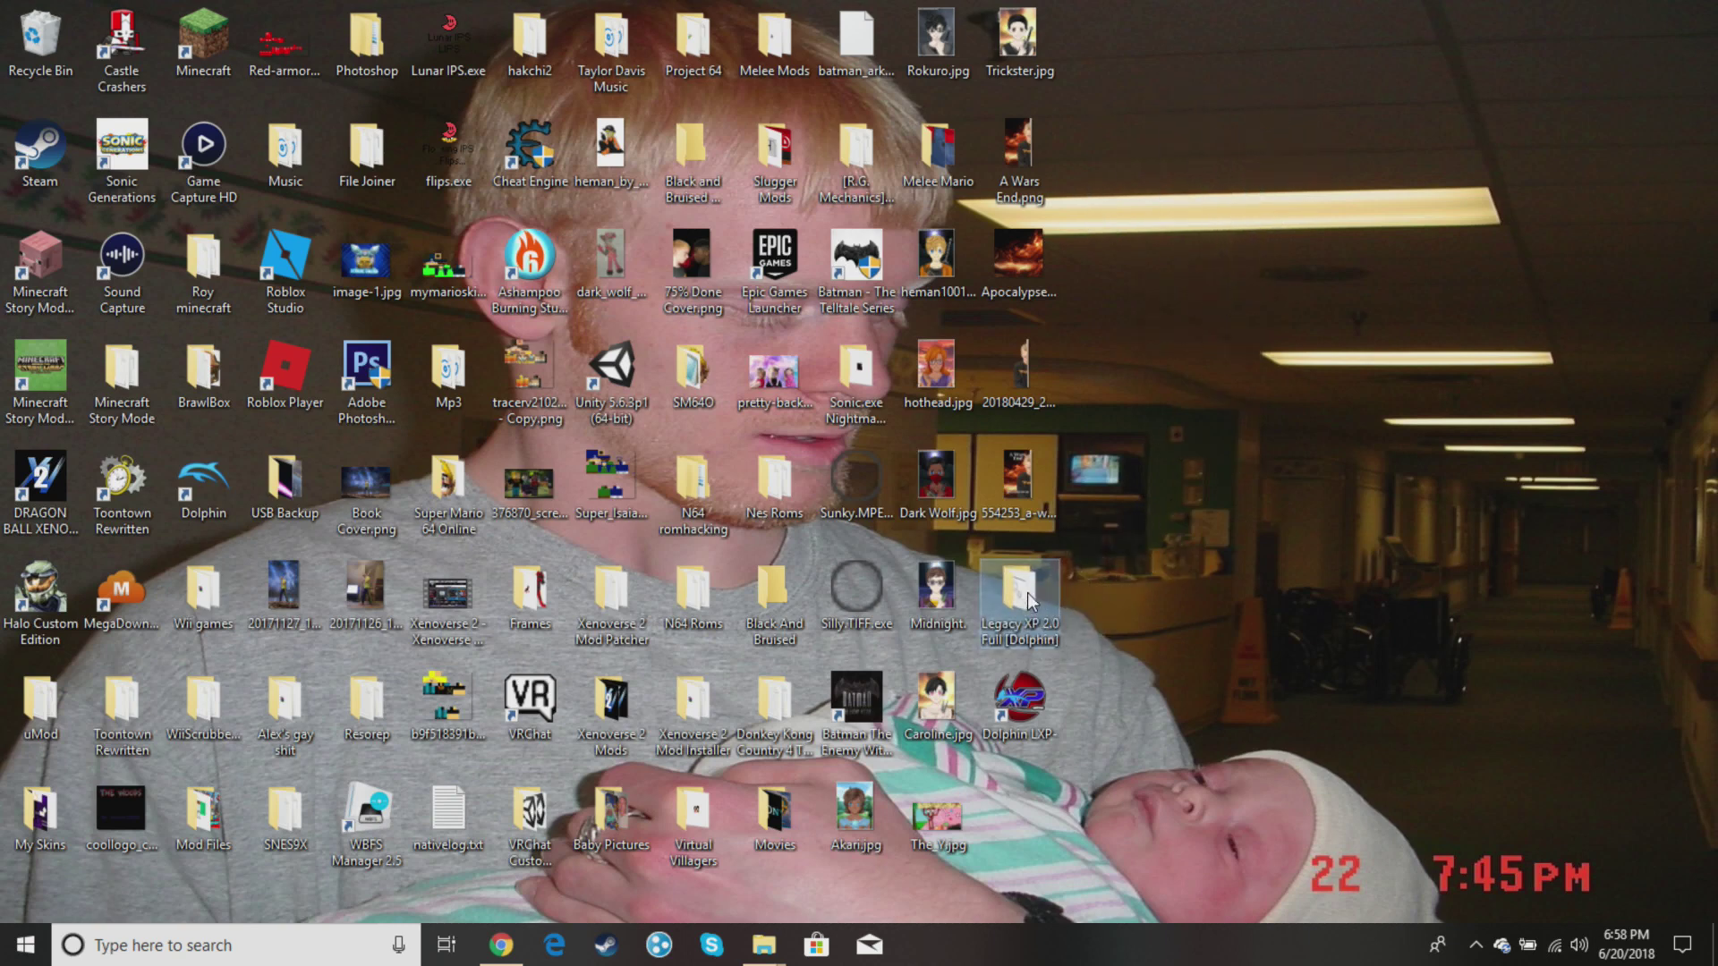
double_click(1015, 587)
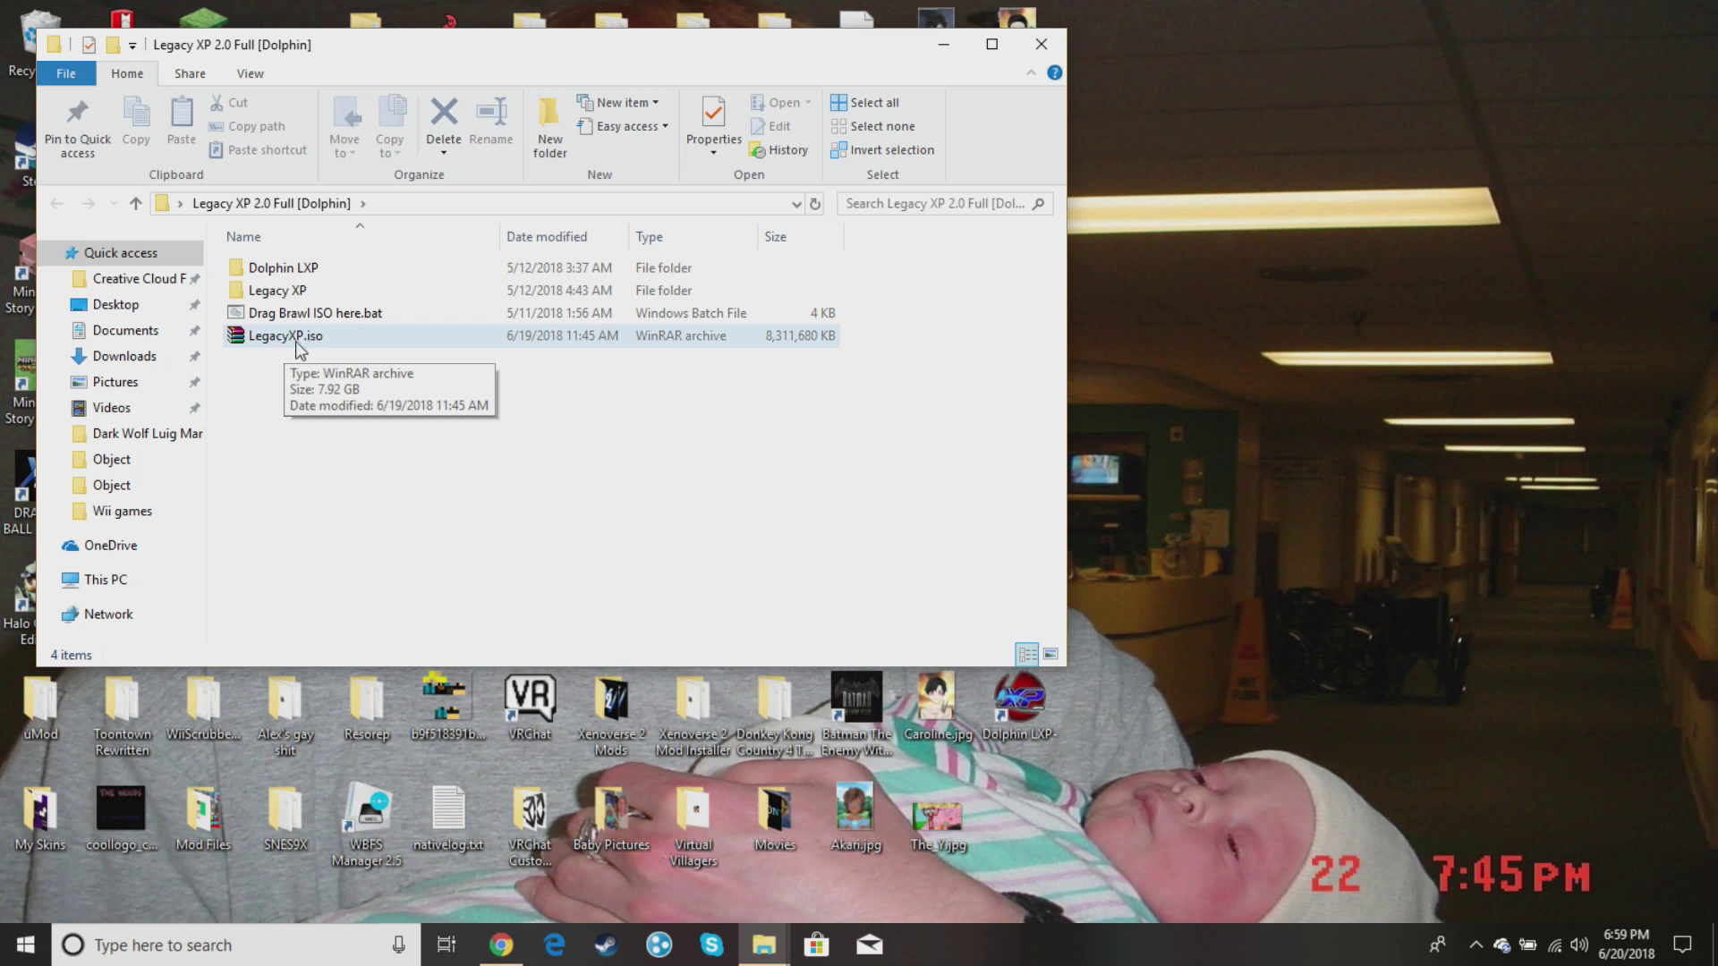
click(317, 336)
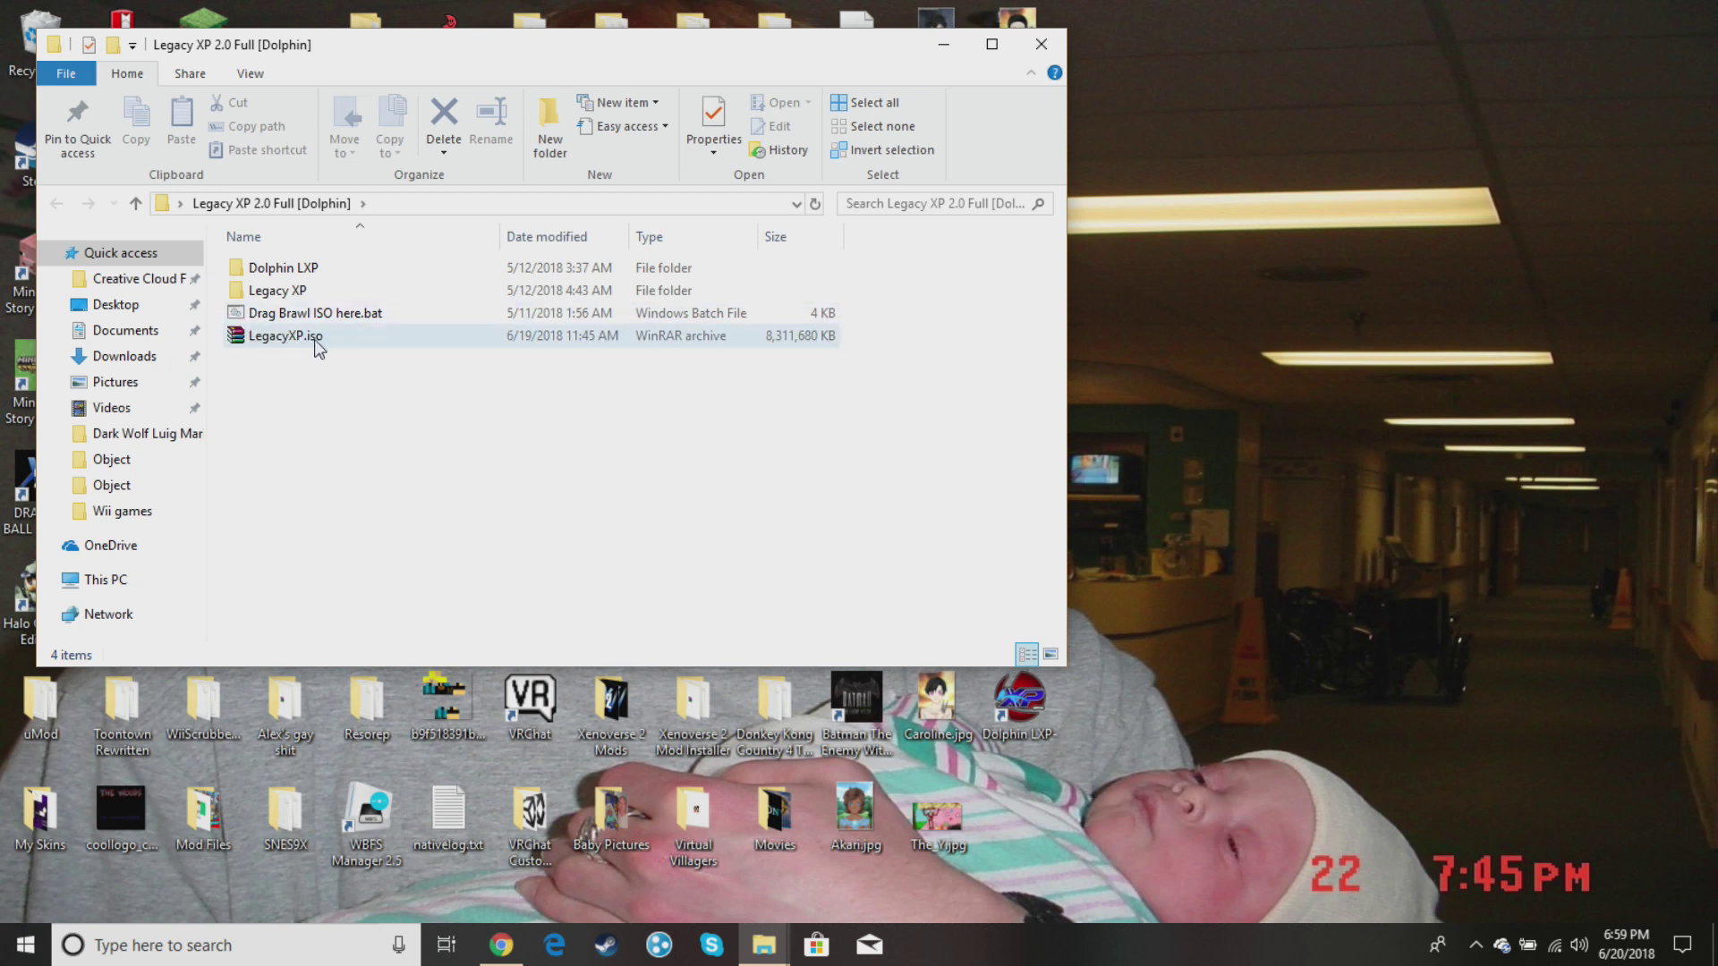
click(350, 358)
click(336, 339)
drag(335, 340, 347, 313)
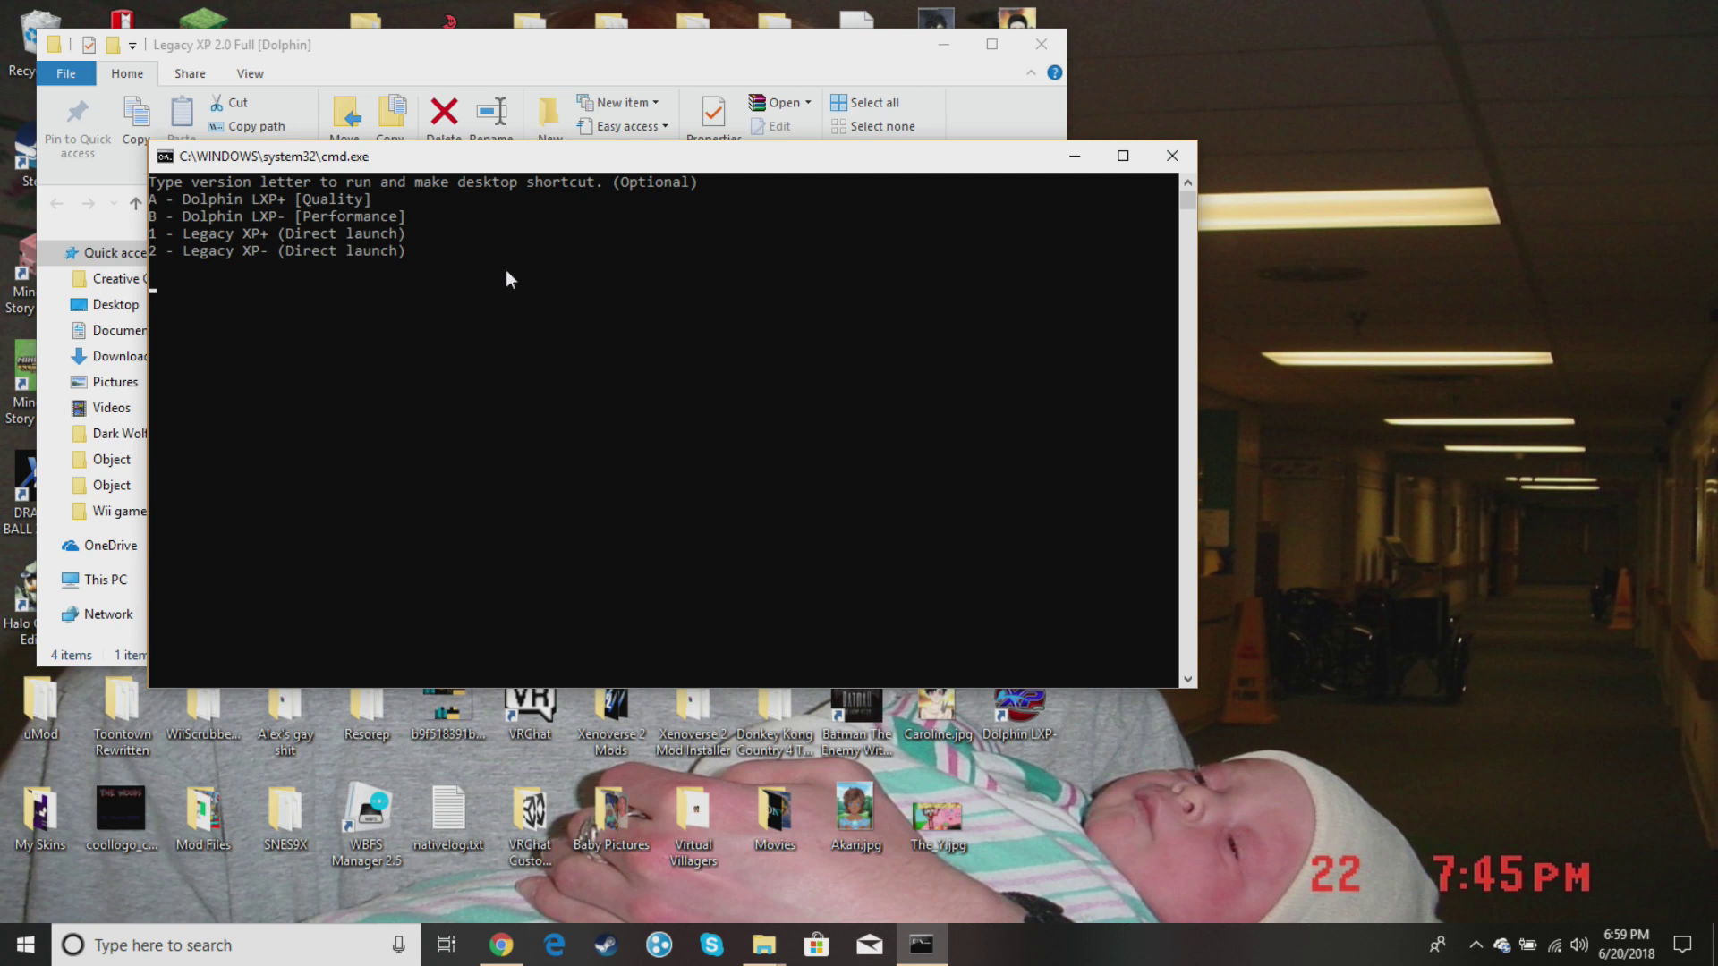
Choose version B, Dolphin LXP- [Performance], to start the emulator, and minimise the folder window behind it.
text(B)
key(Return)
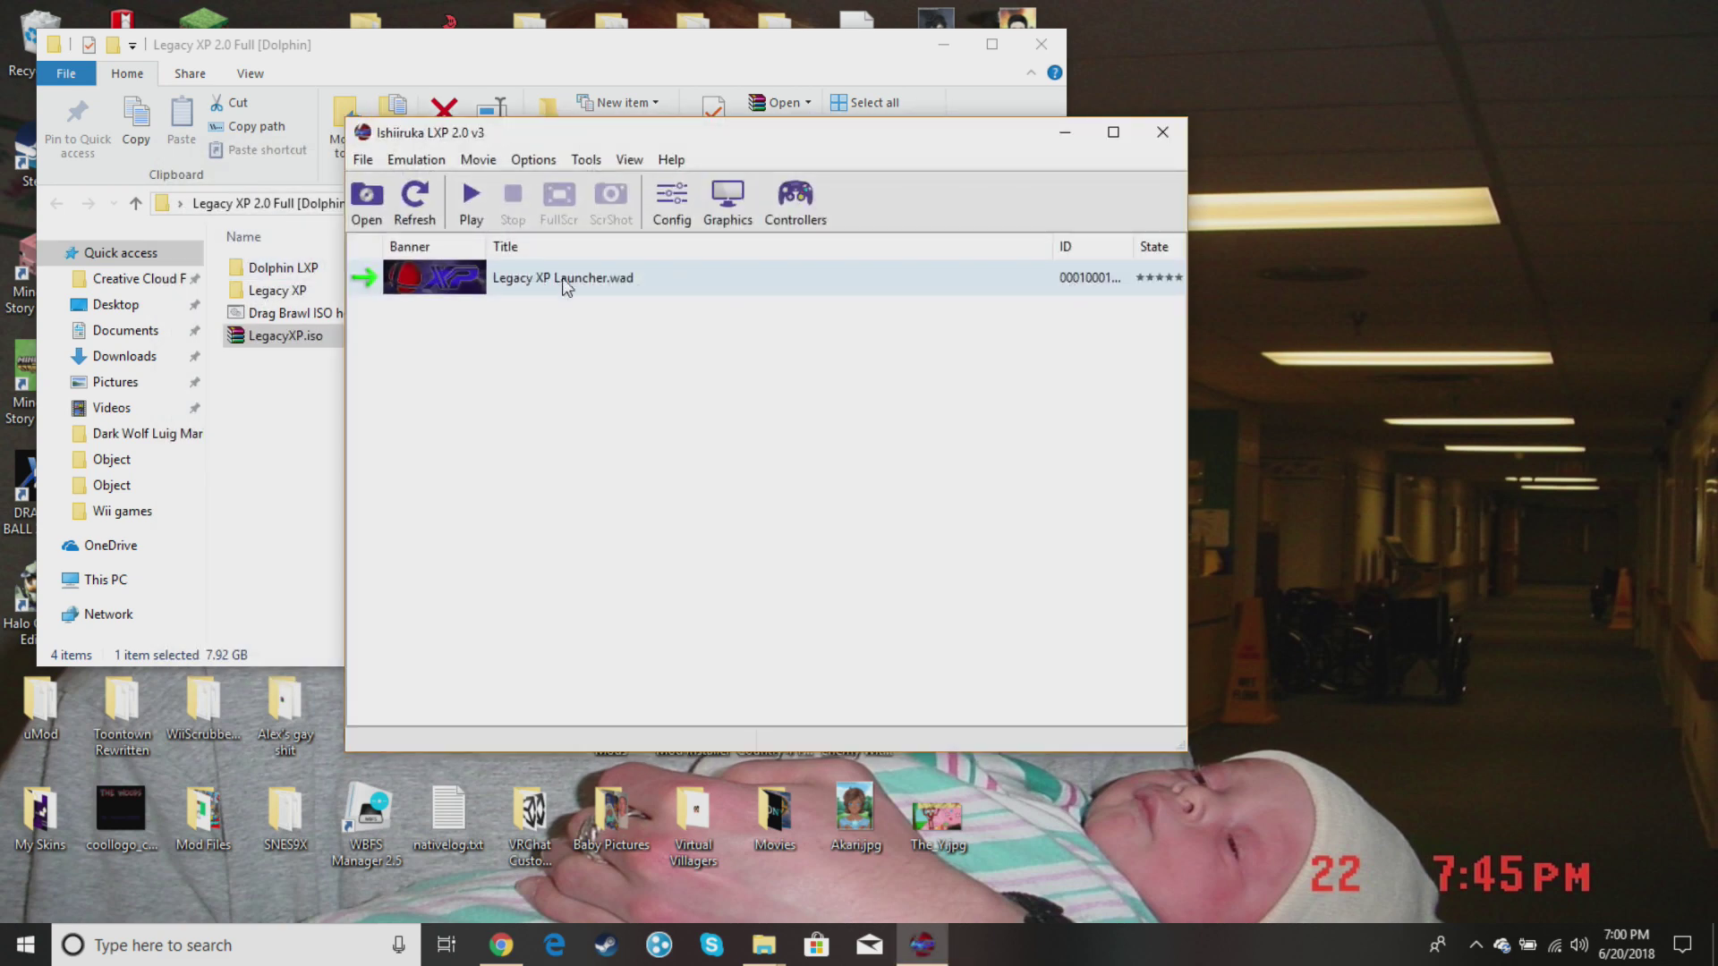
click(927, 47)
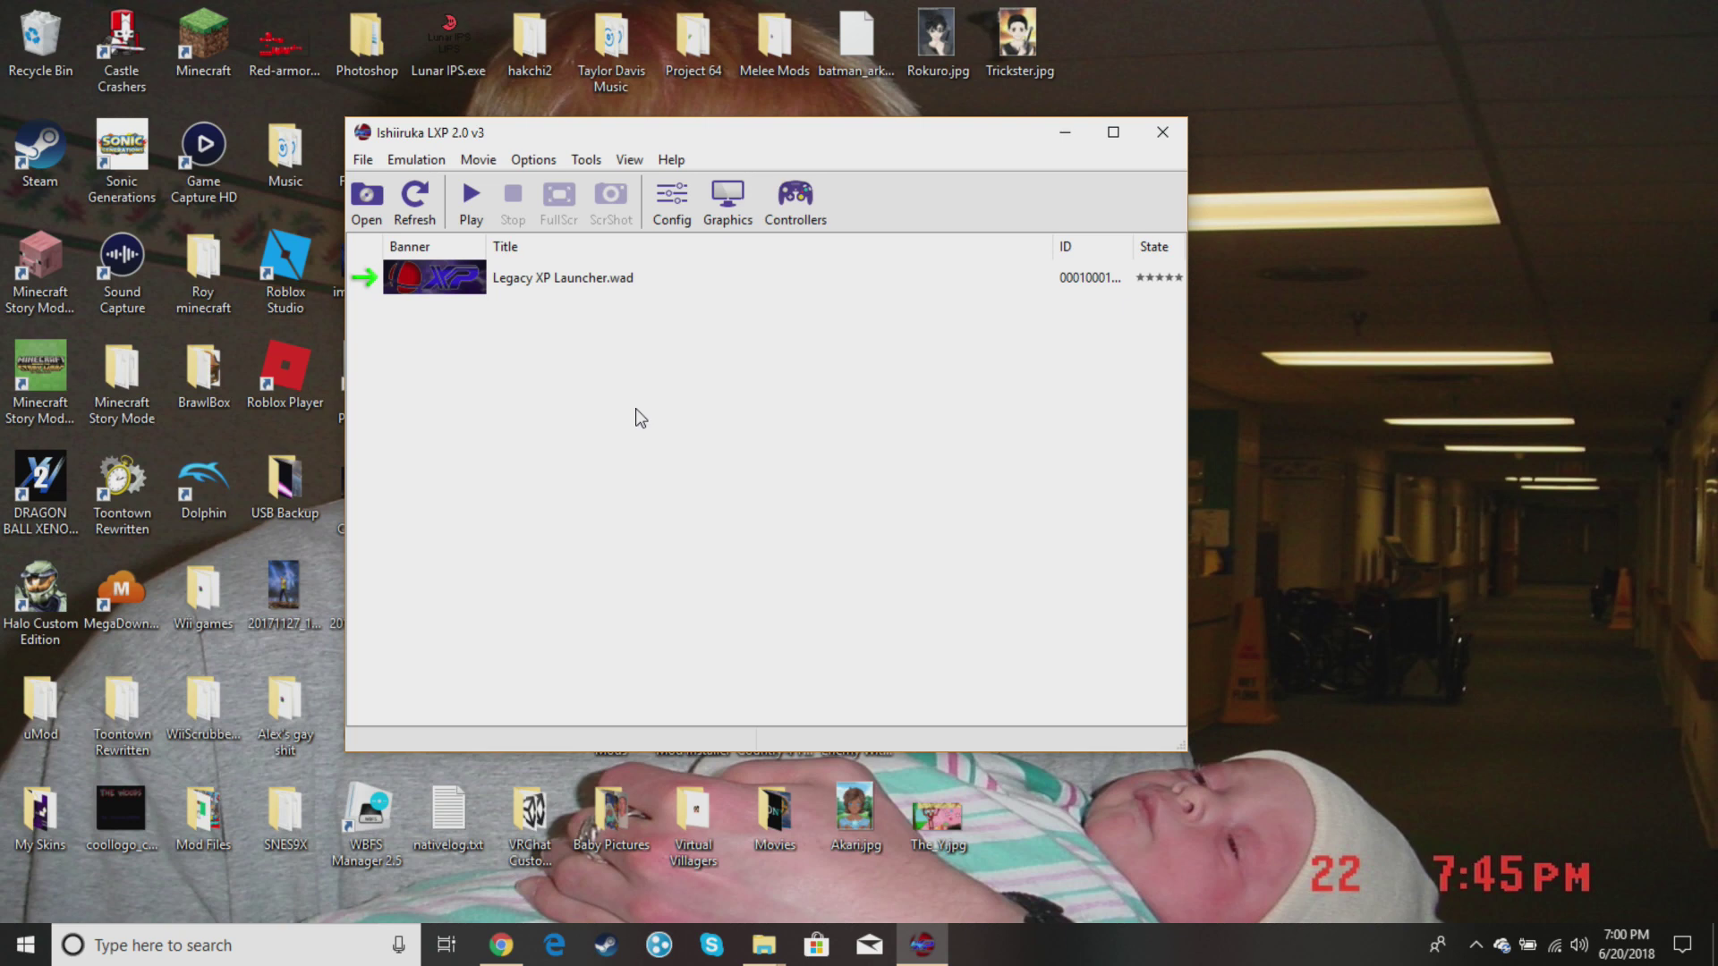
Review the Port 1 Standard Controller type options and its GameCube button mapping, leaving the controller settings as they are.
click(804, 192)
click(810, 187)
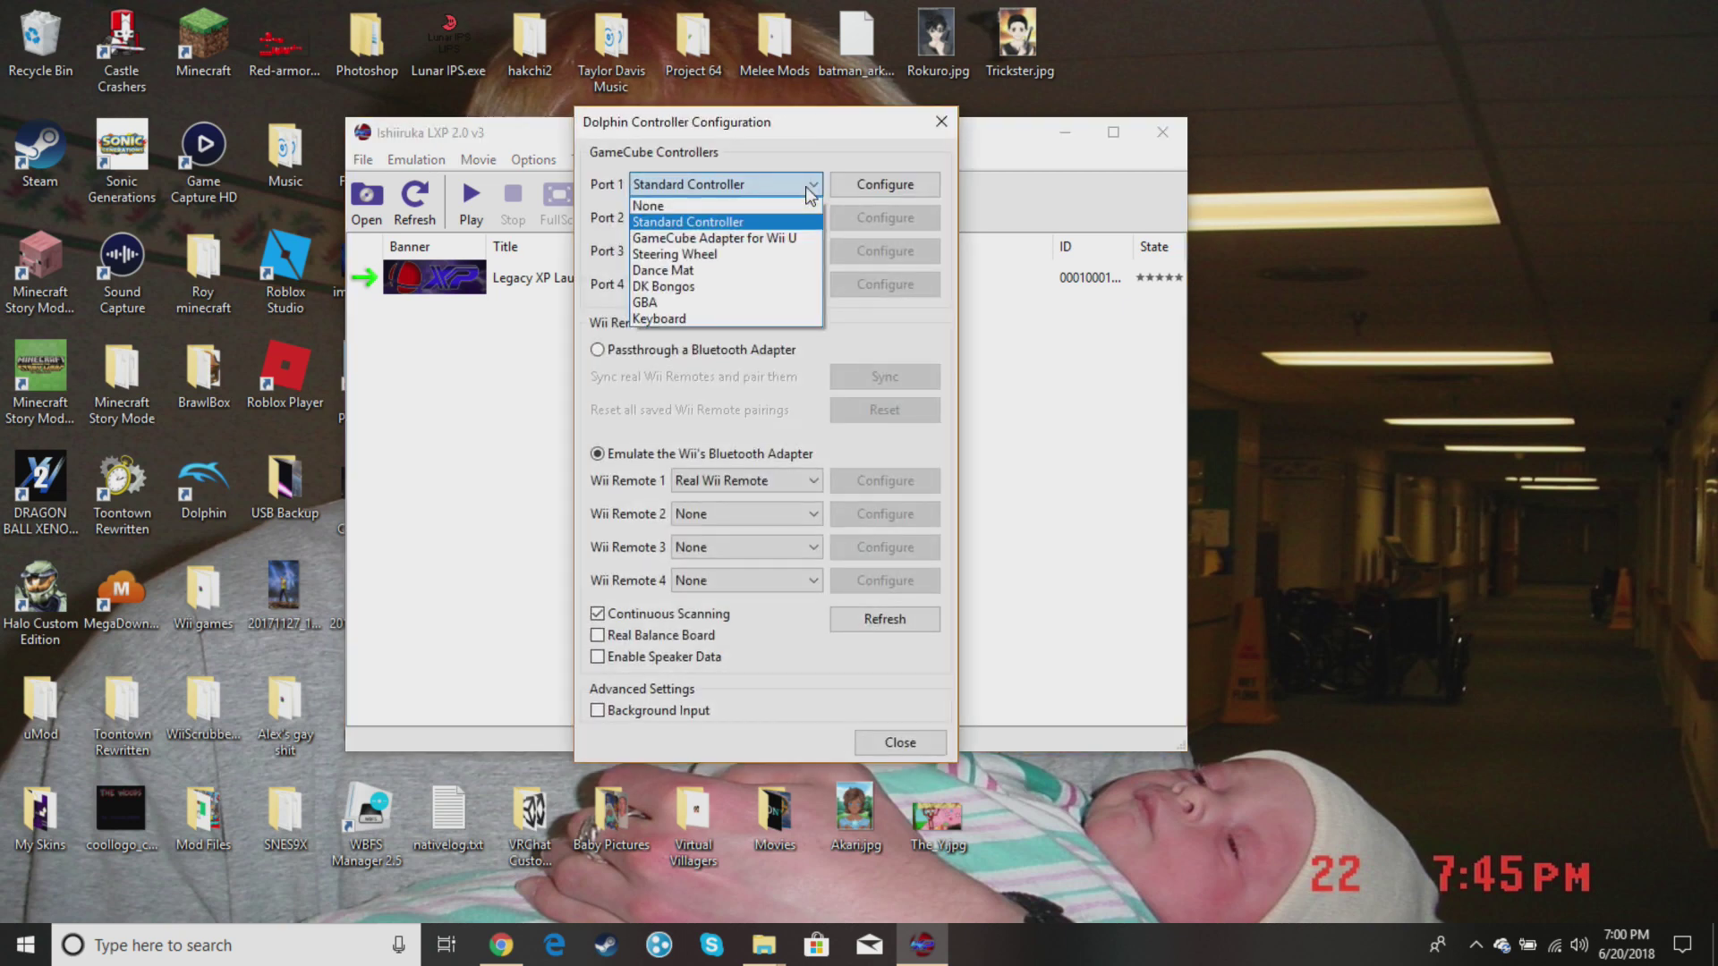
click(805, 186)
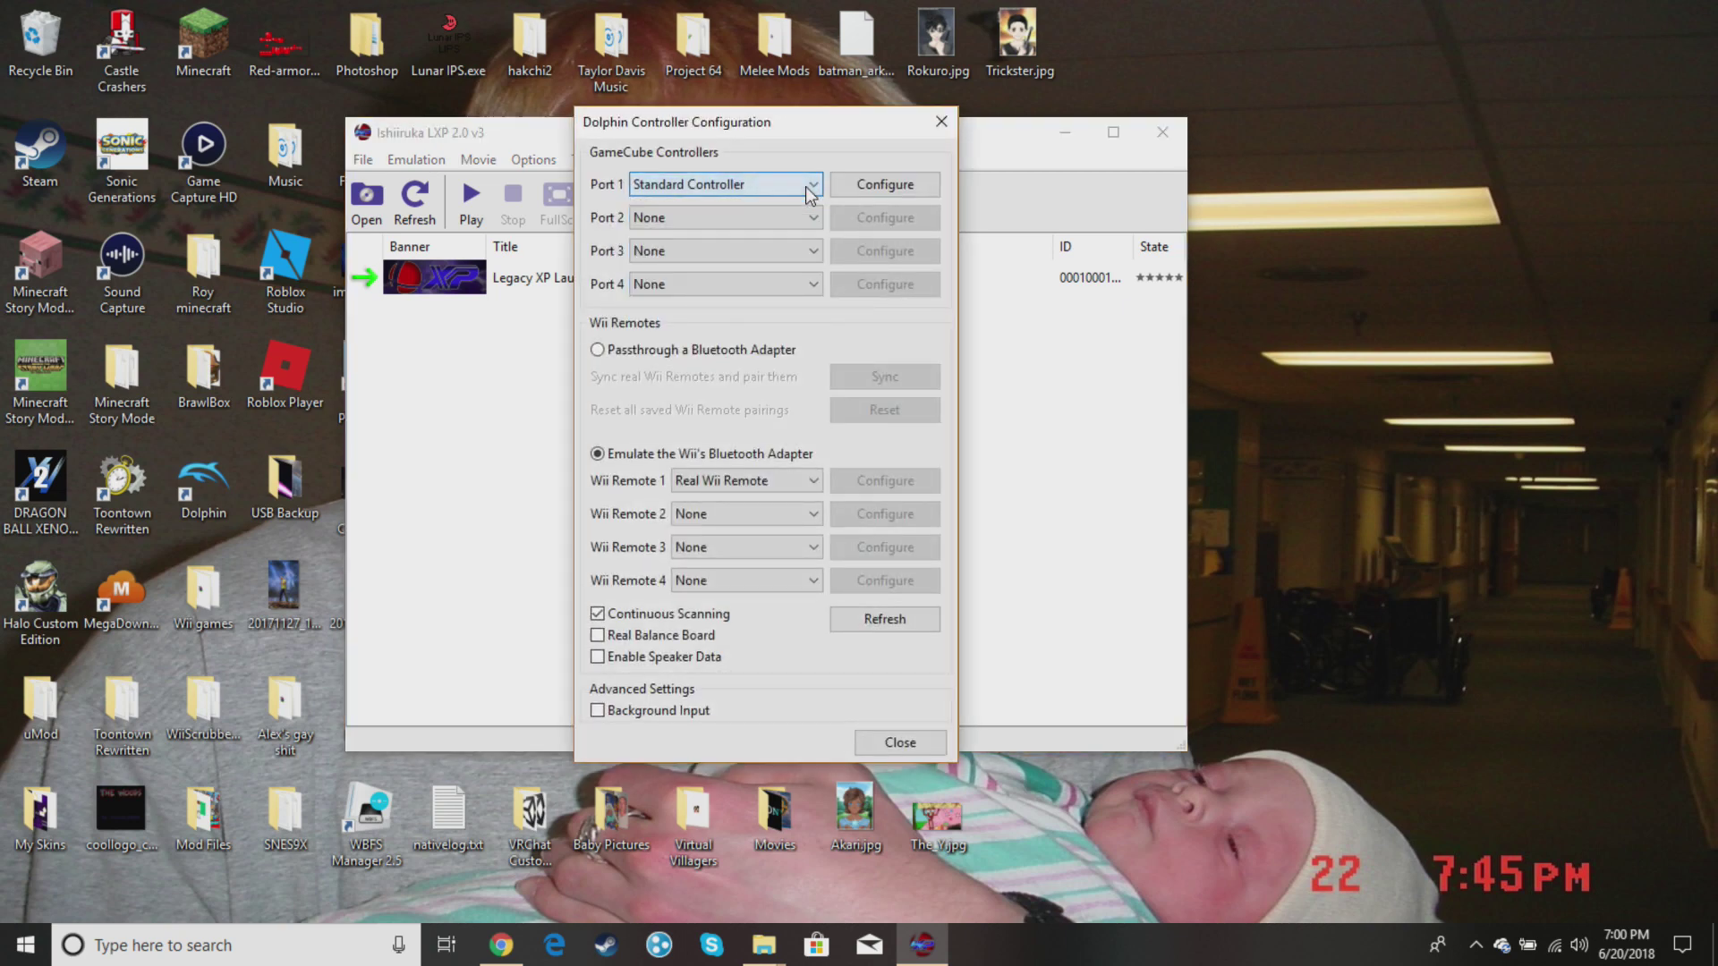
click(857, 184)
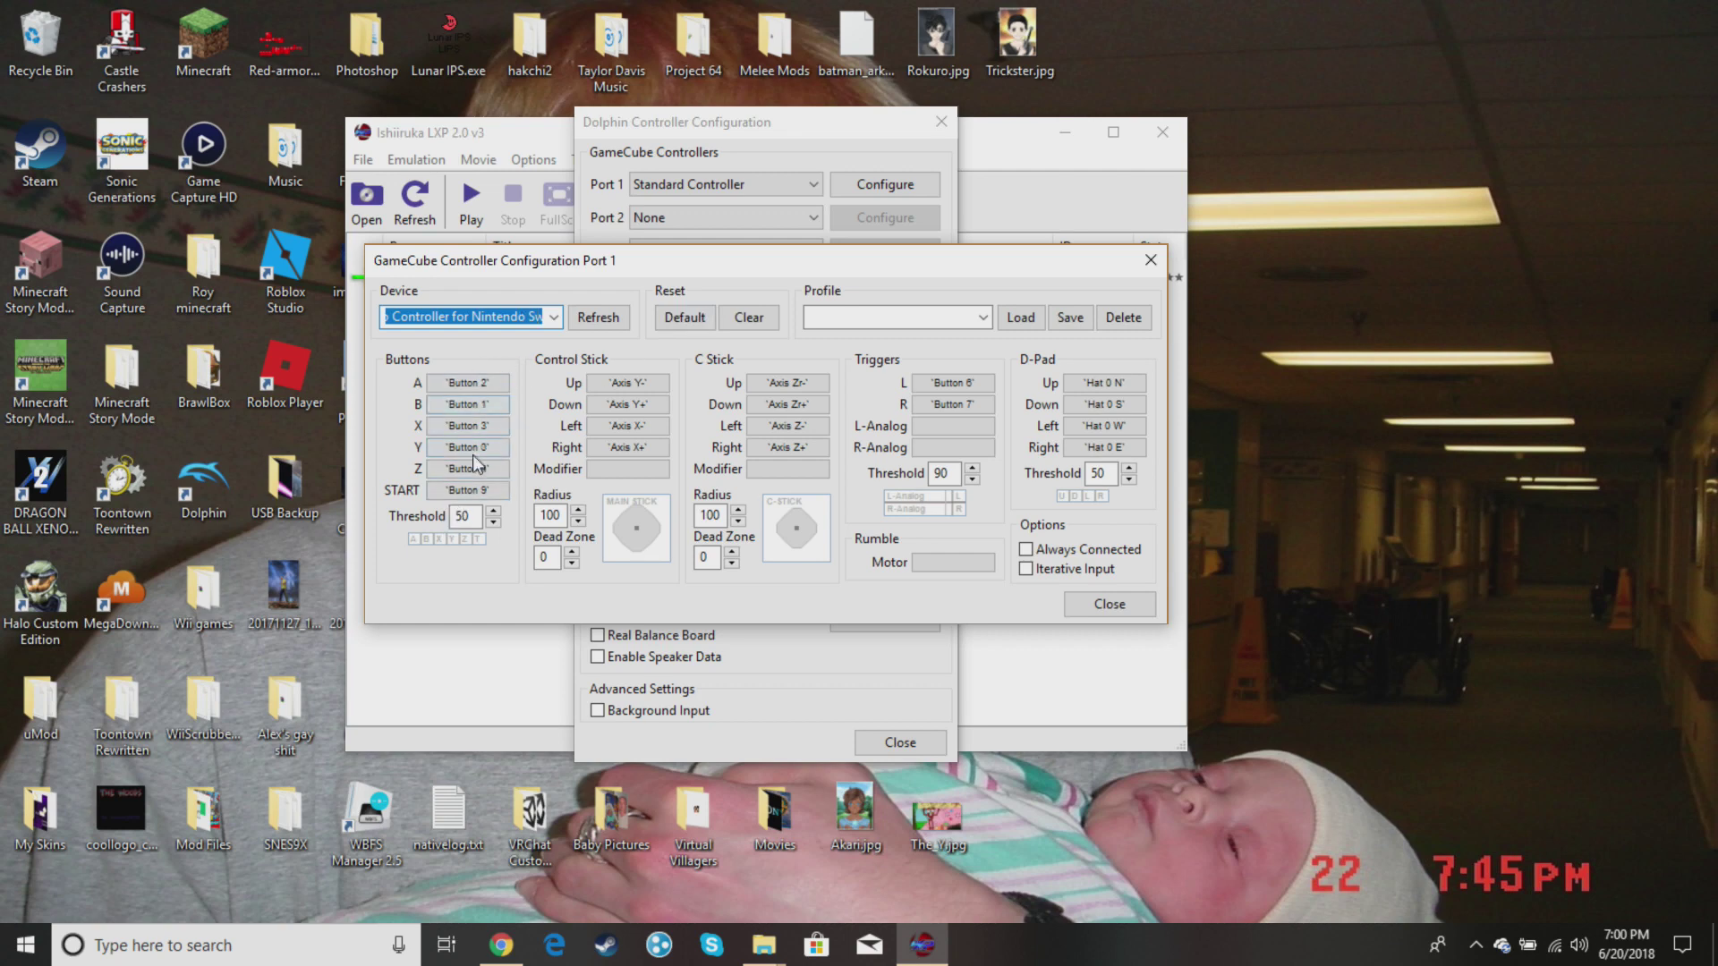
click(1110, 606)
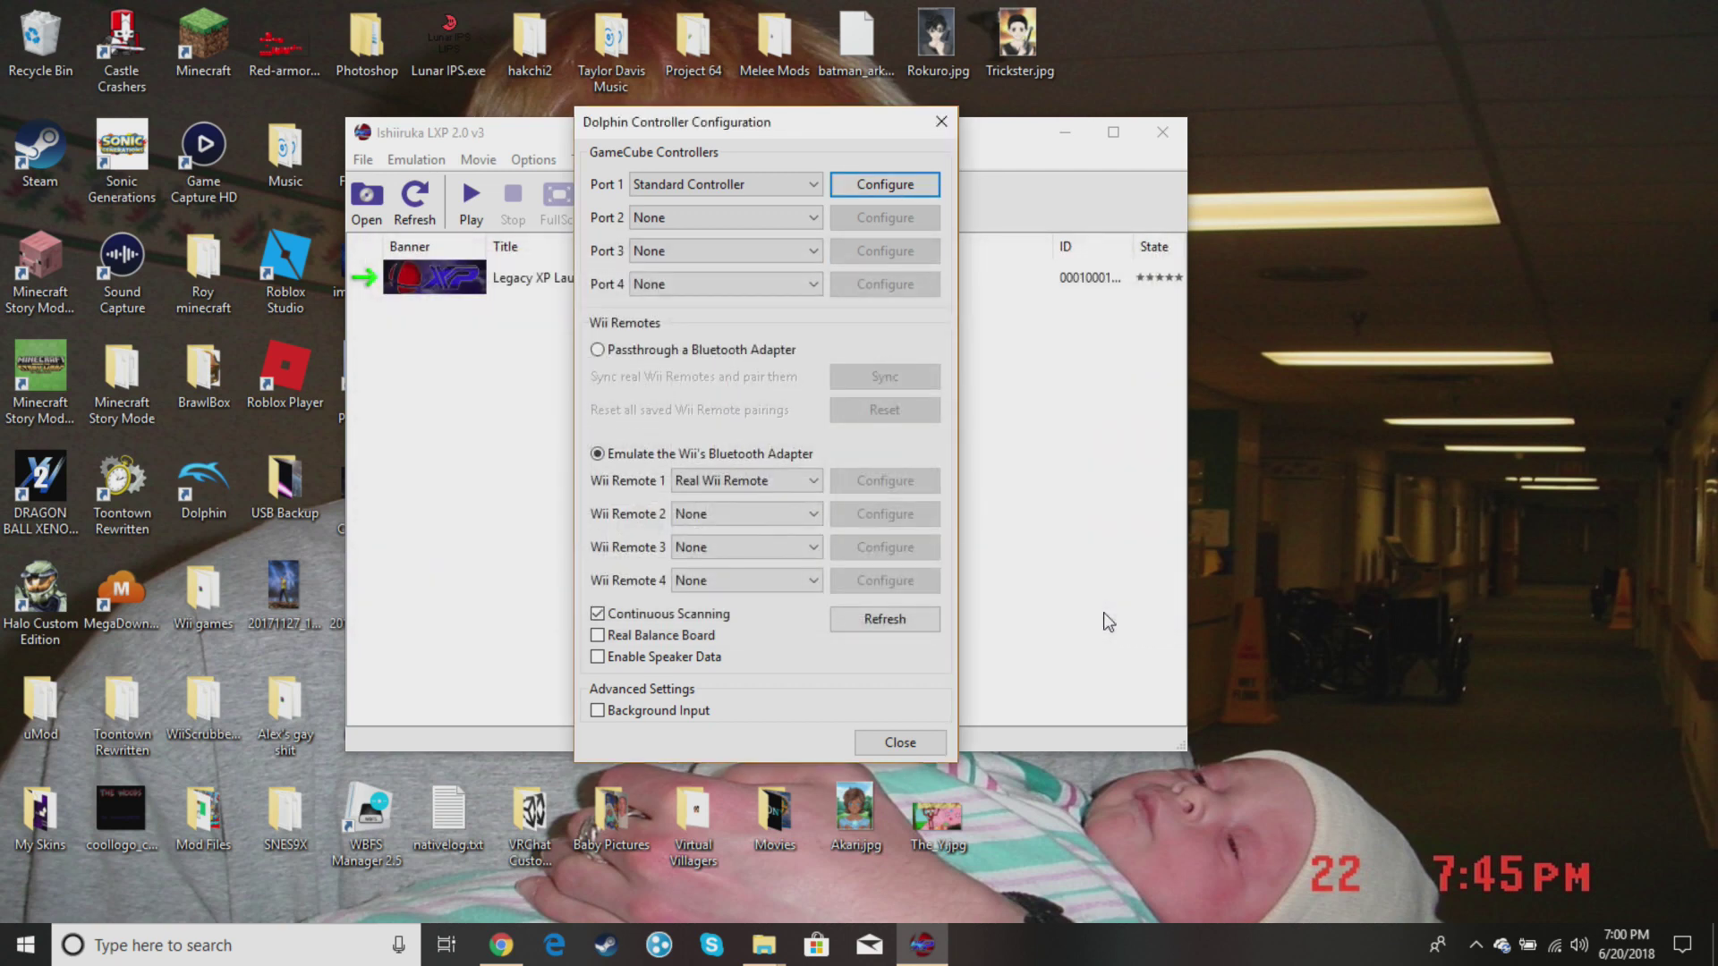
click(896, 740)
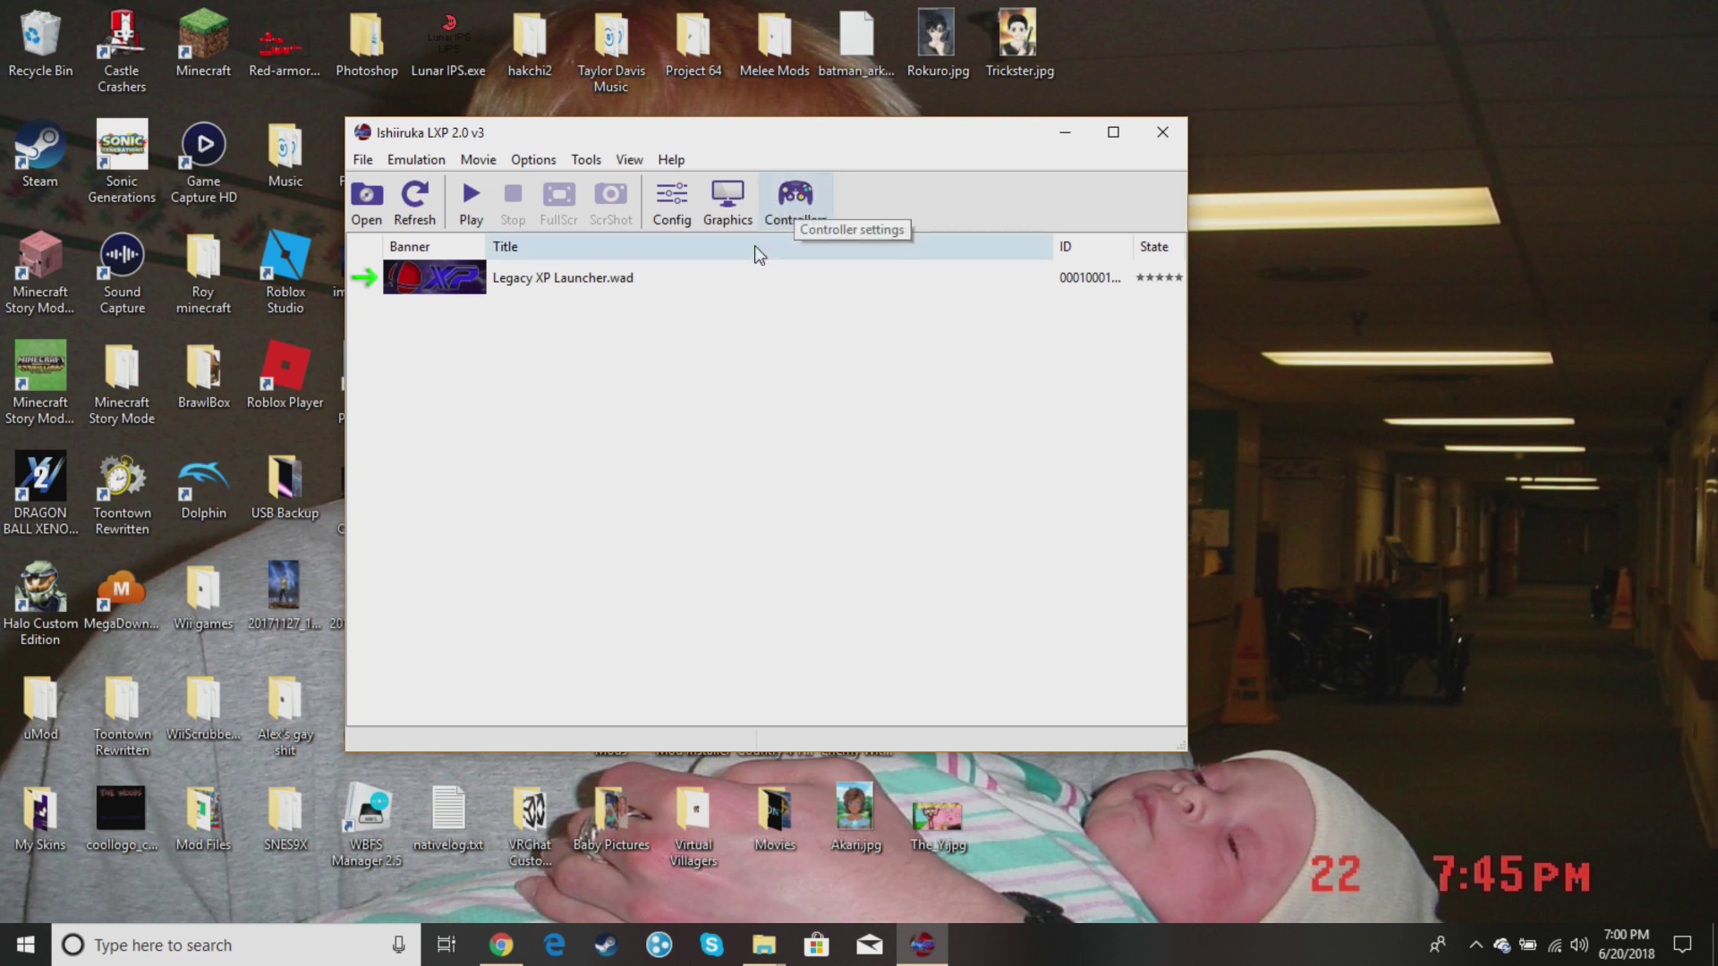
Launch Legacy XP Launcher.wad to view its main menu, and close the game window from the desktop.
double_click(682, 280)
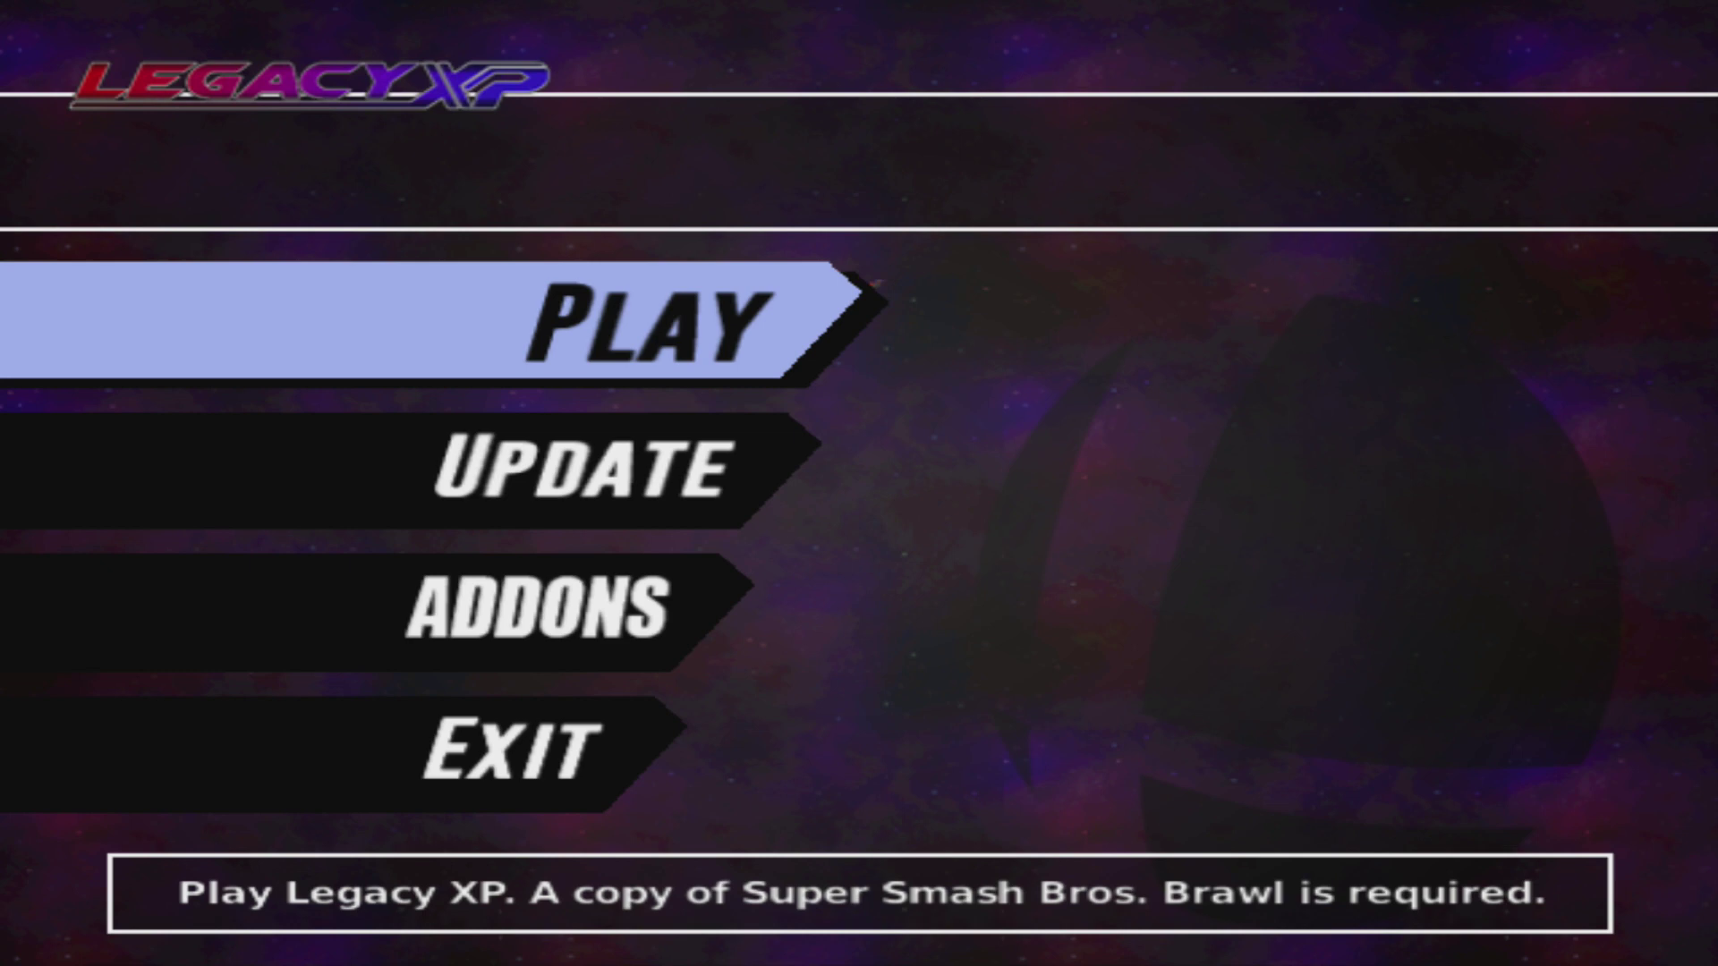
key(super)
key(super)
key(super)
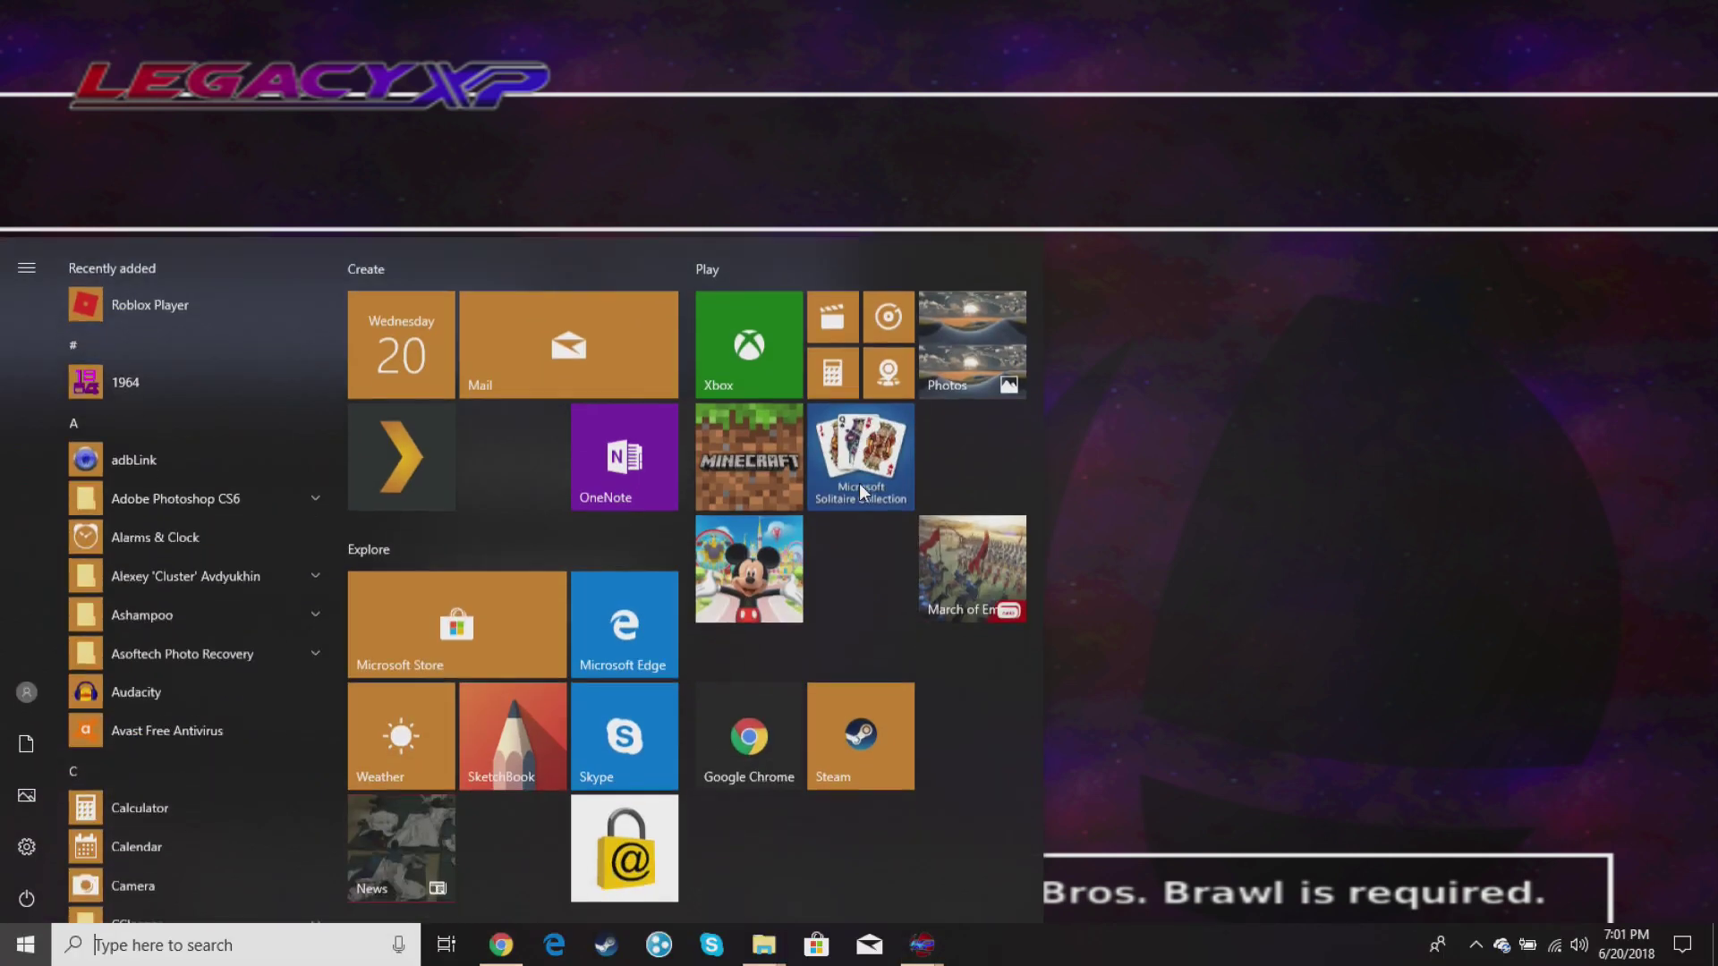
mouse_move(920, 951)
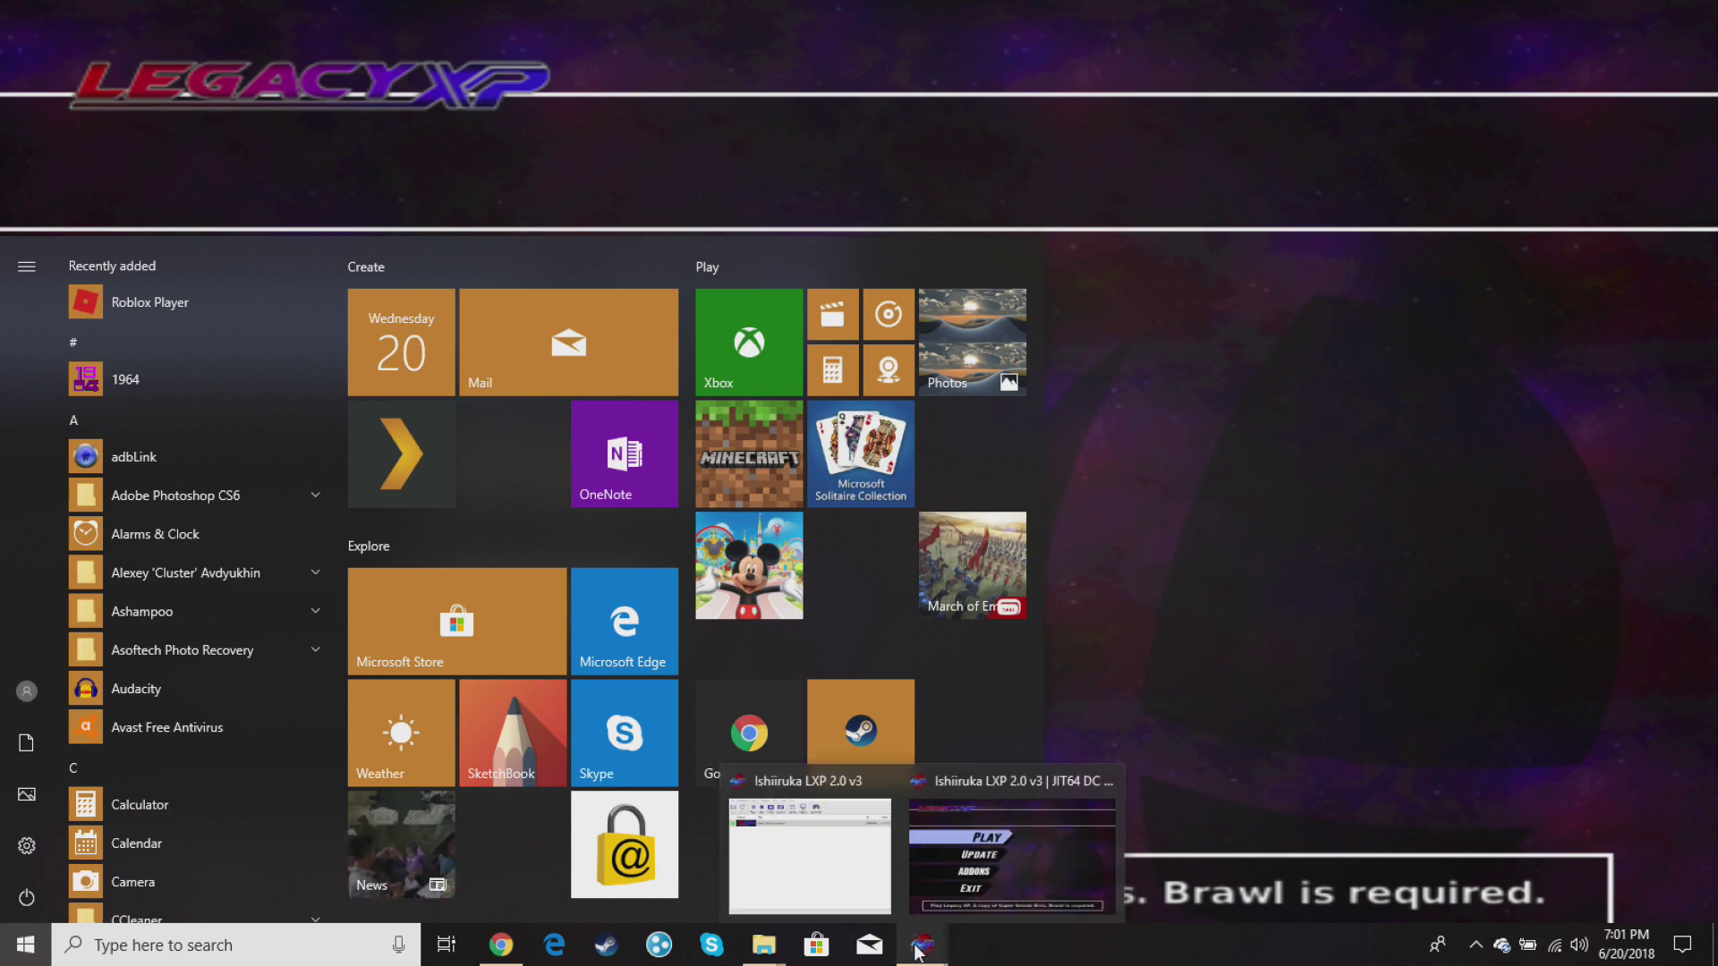
click(1103, 780)
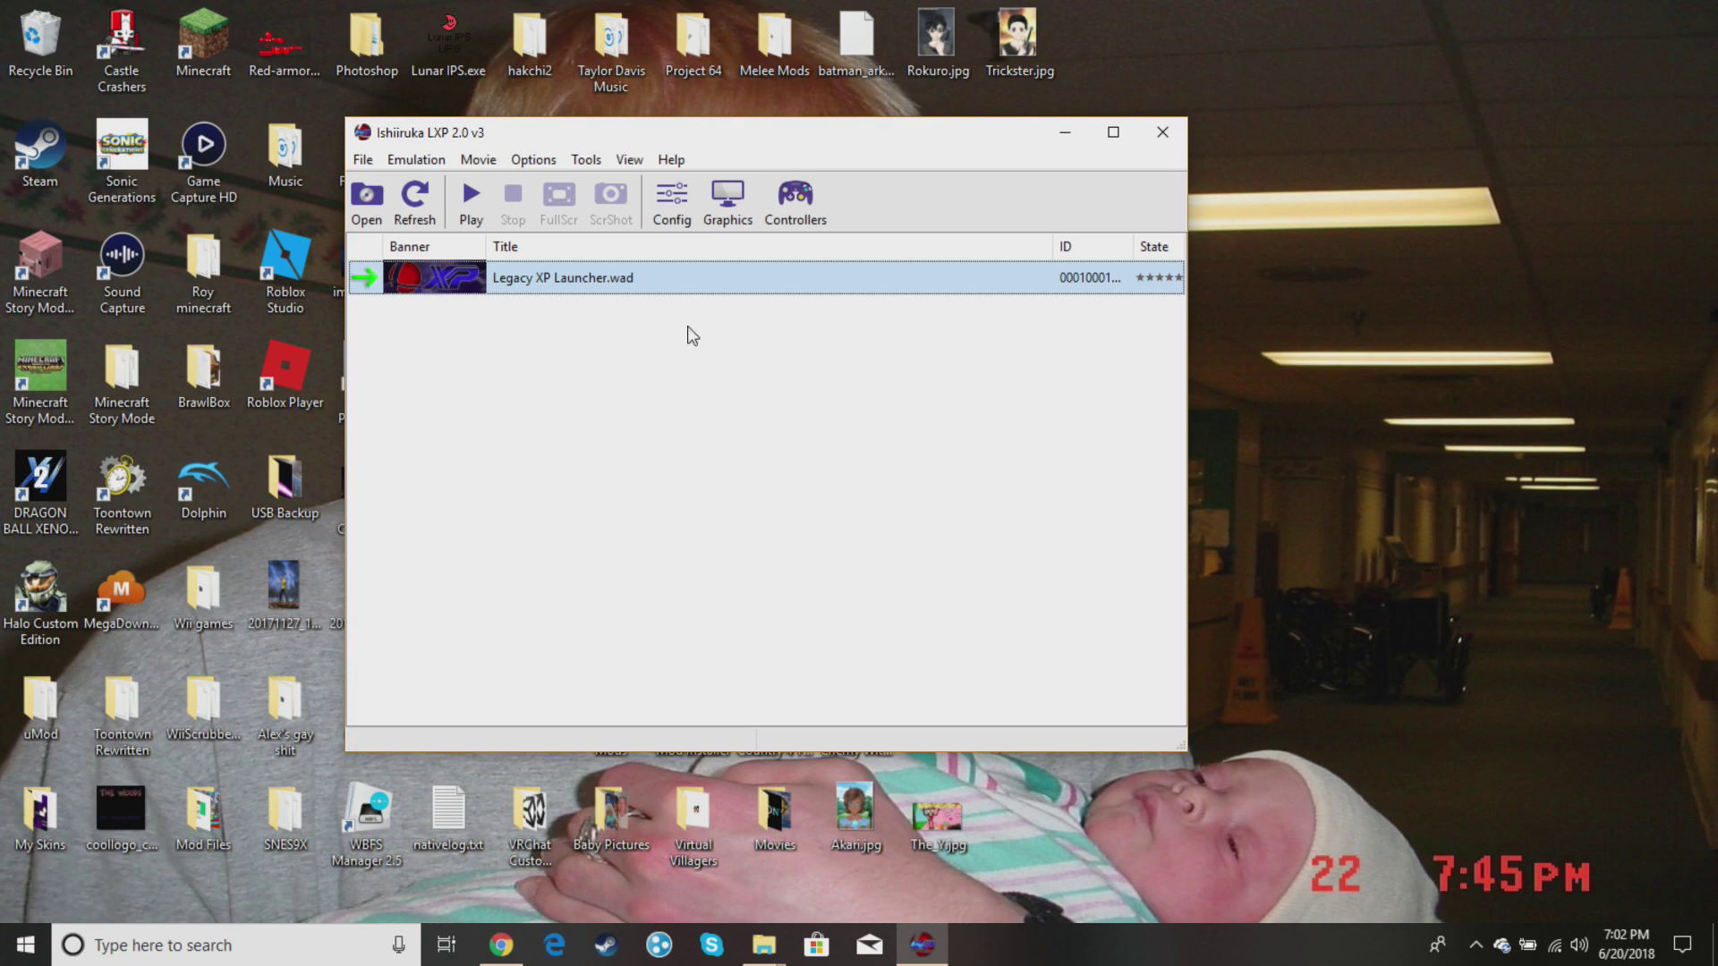
Start Legacy XP Launcher.wad again from the game list, and leave its full-screen menu for the desktop.
double_click(670, 277)
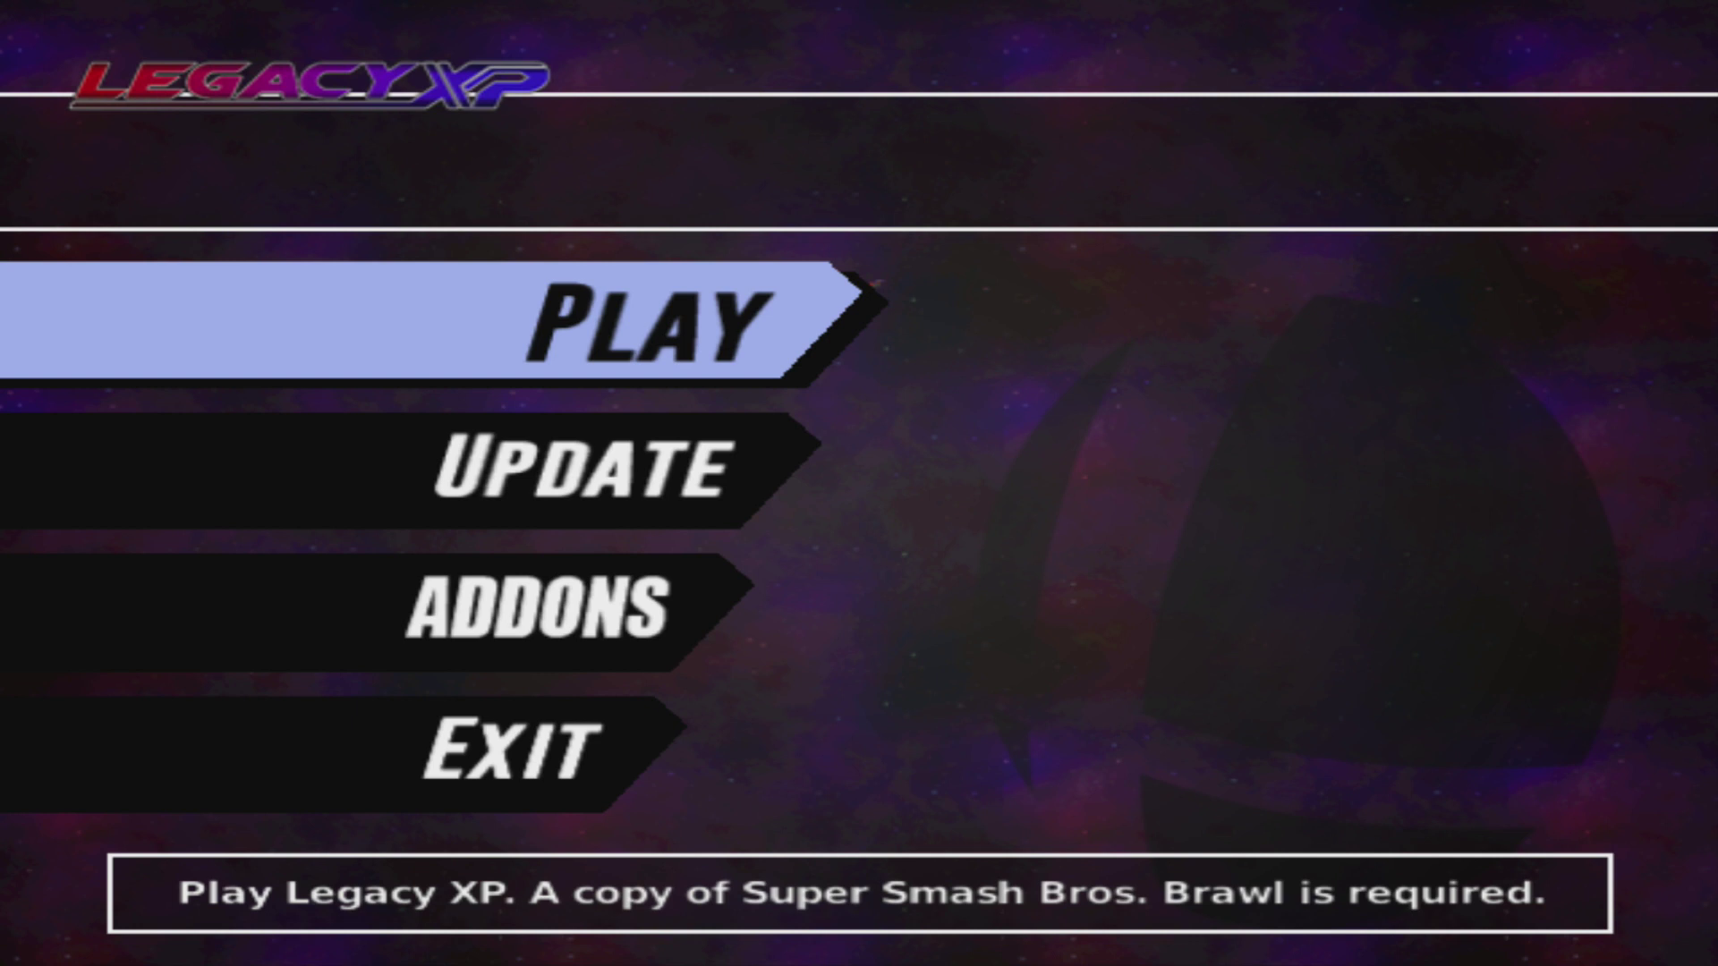
key(super)
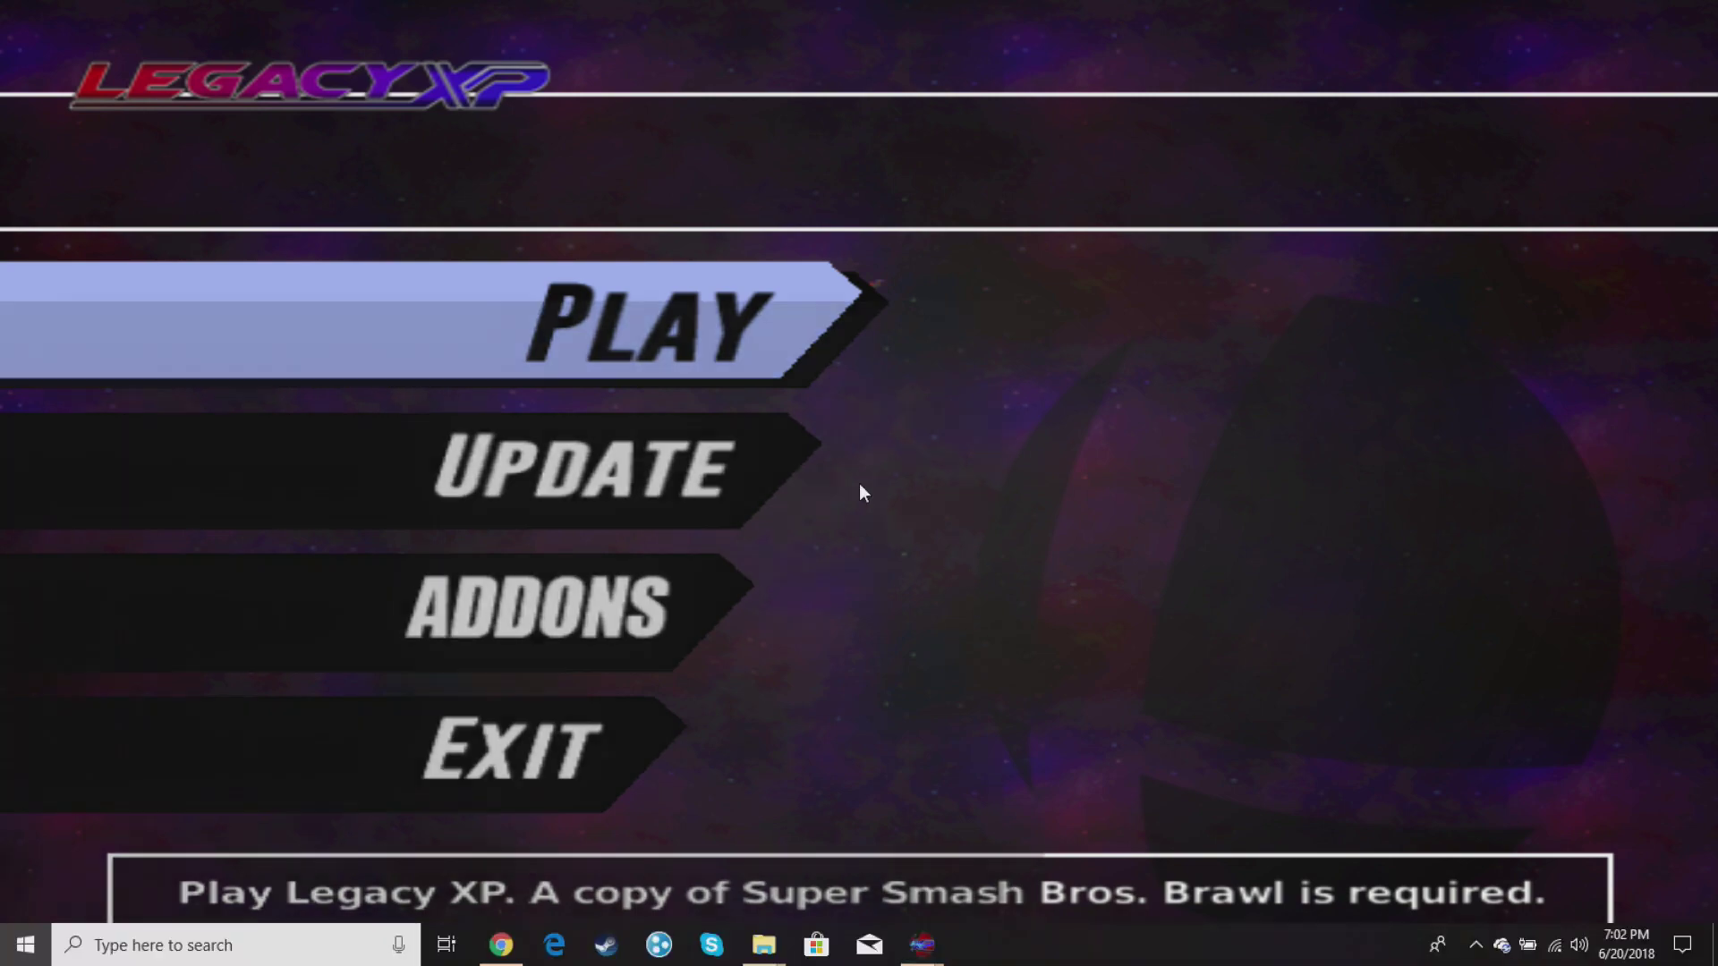
mouse_move(928, 947)
key(super+d)
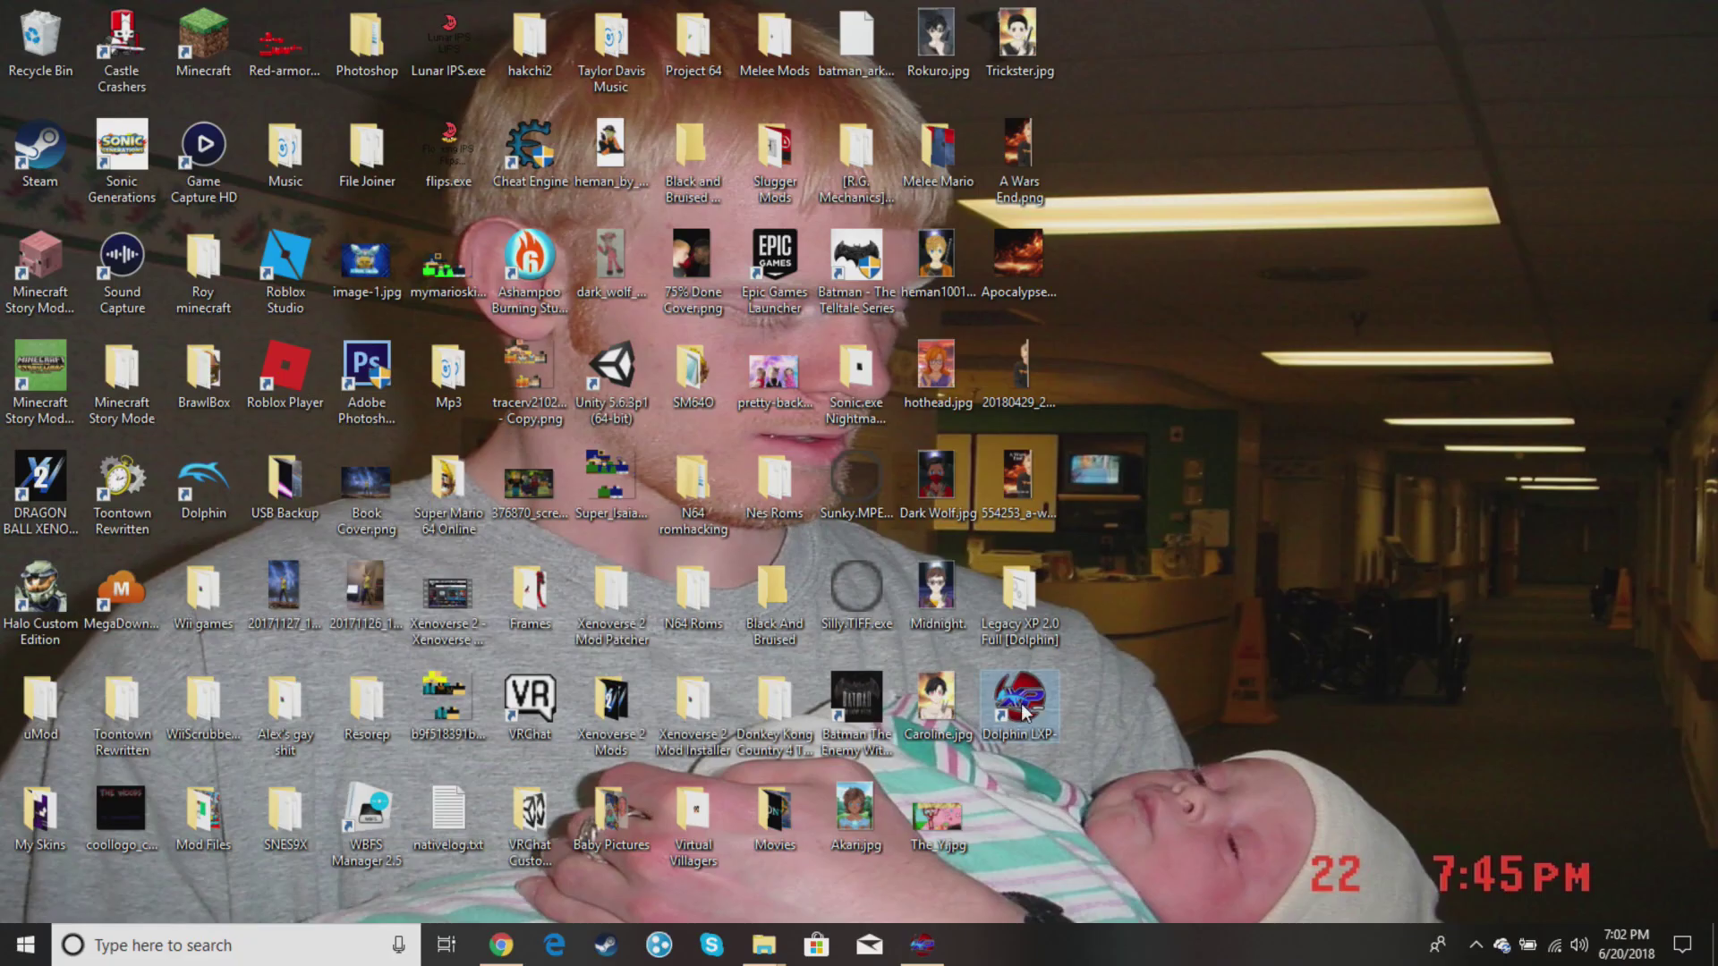
Open the Dolphin LXP- desktop shortcut, and enter B at the version prompt to relaunch the Performance version of the emulator.
right_click(1023, 712)
click(1060, 199)
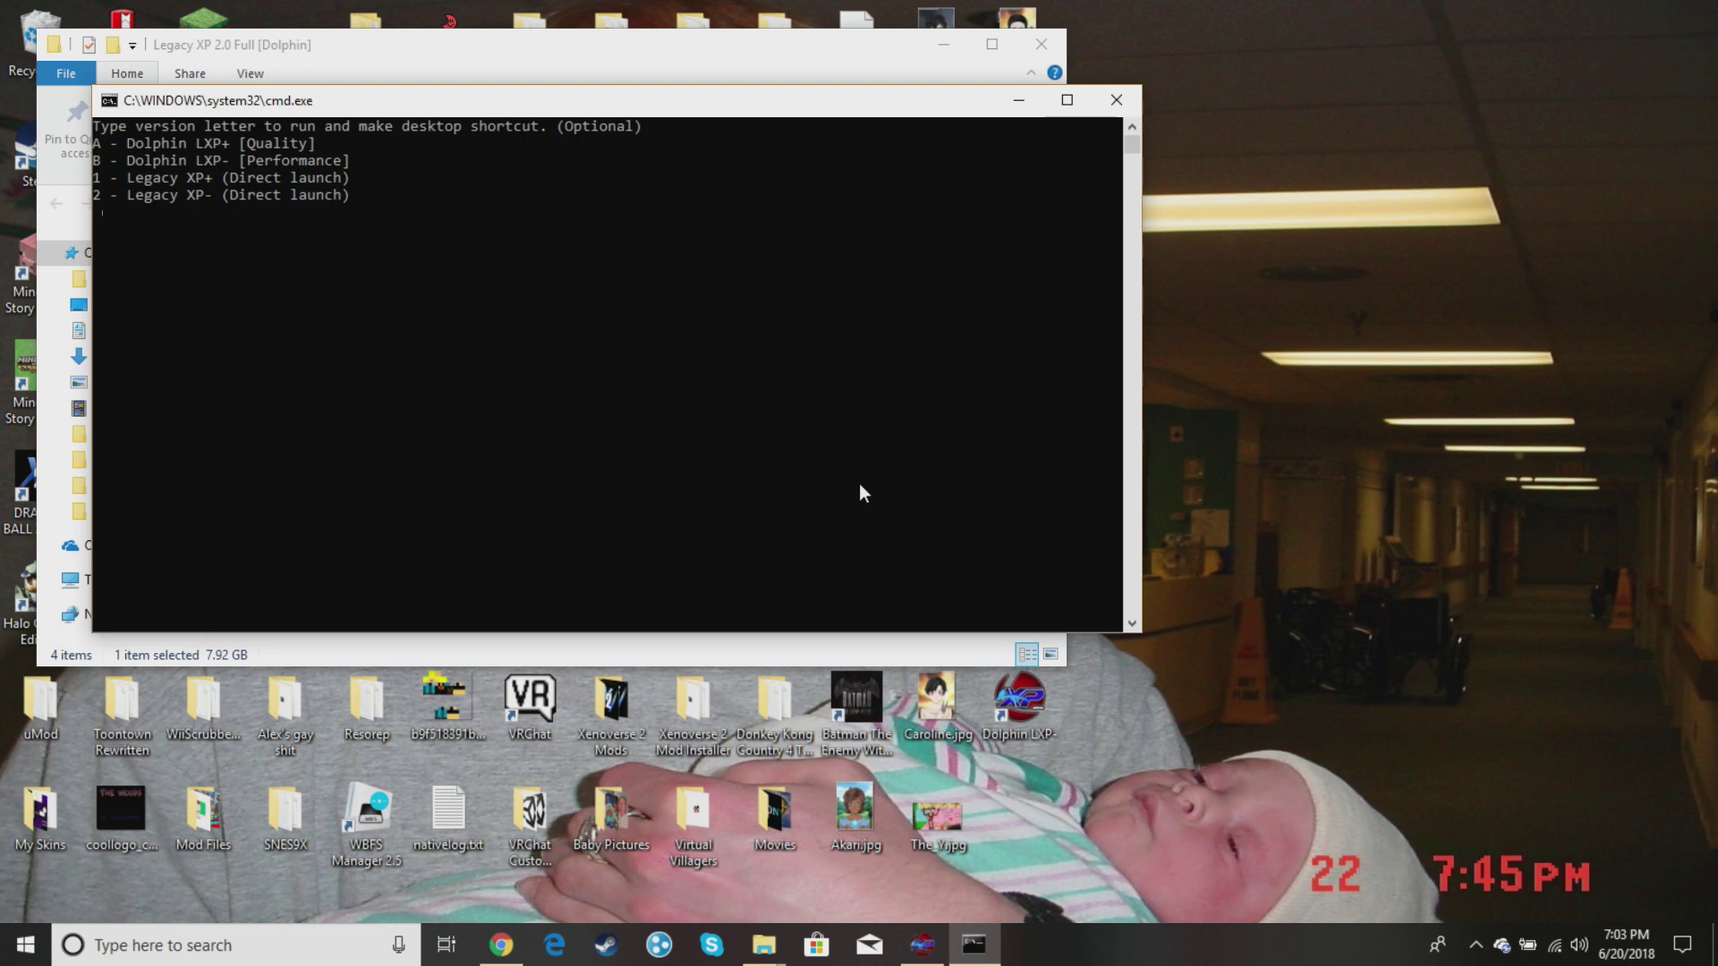
text(B)
key(Return)
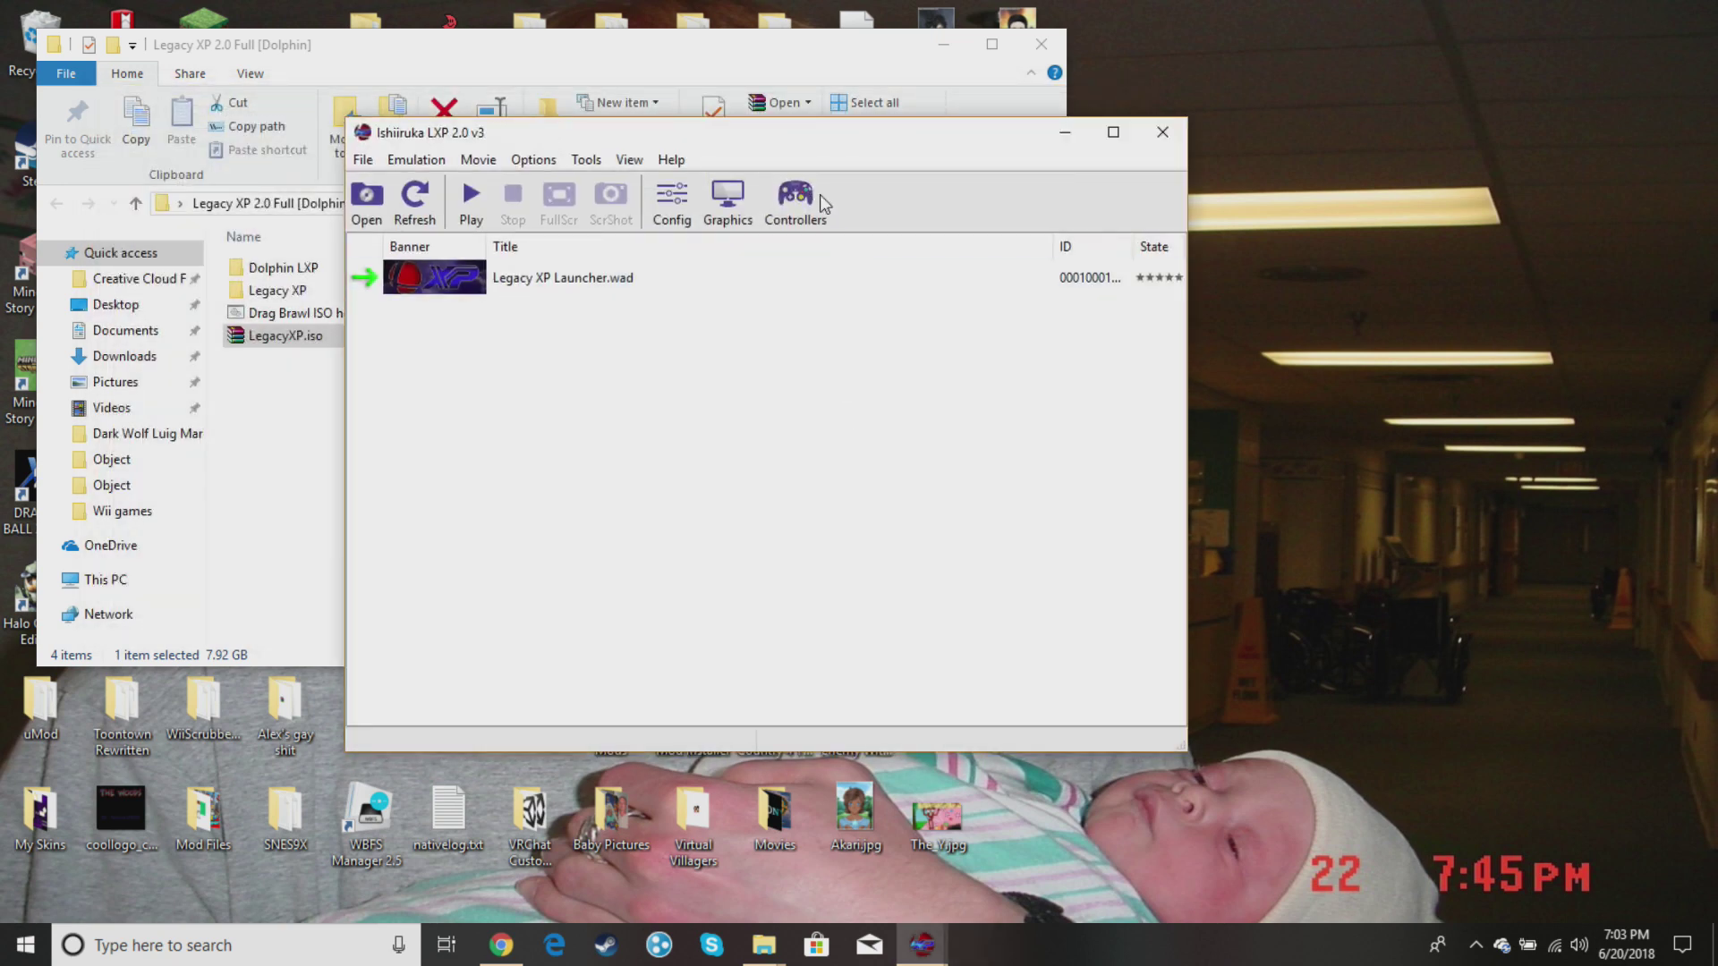
Open the Port 1 GameCube controller configuration, refresh the devices, and keep DInput/0/Faceoff Wired Pro Controller for Nintendo Switch as the input device.
click(803, 200)
click(864, 180)
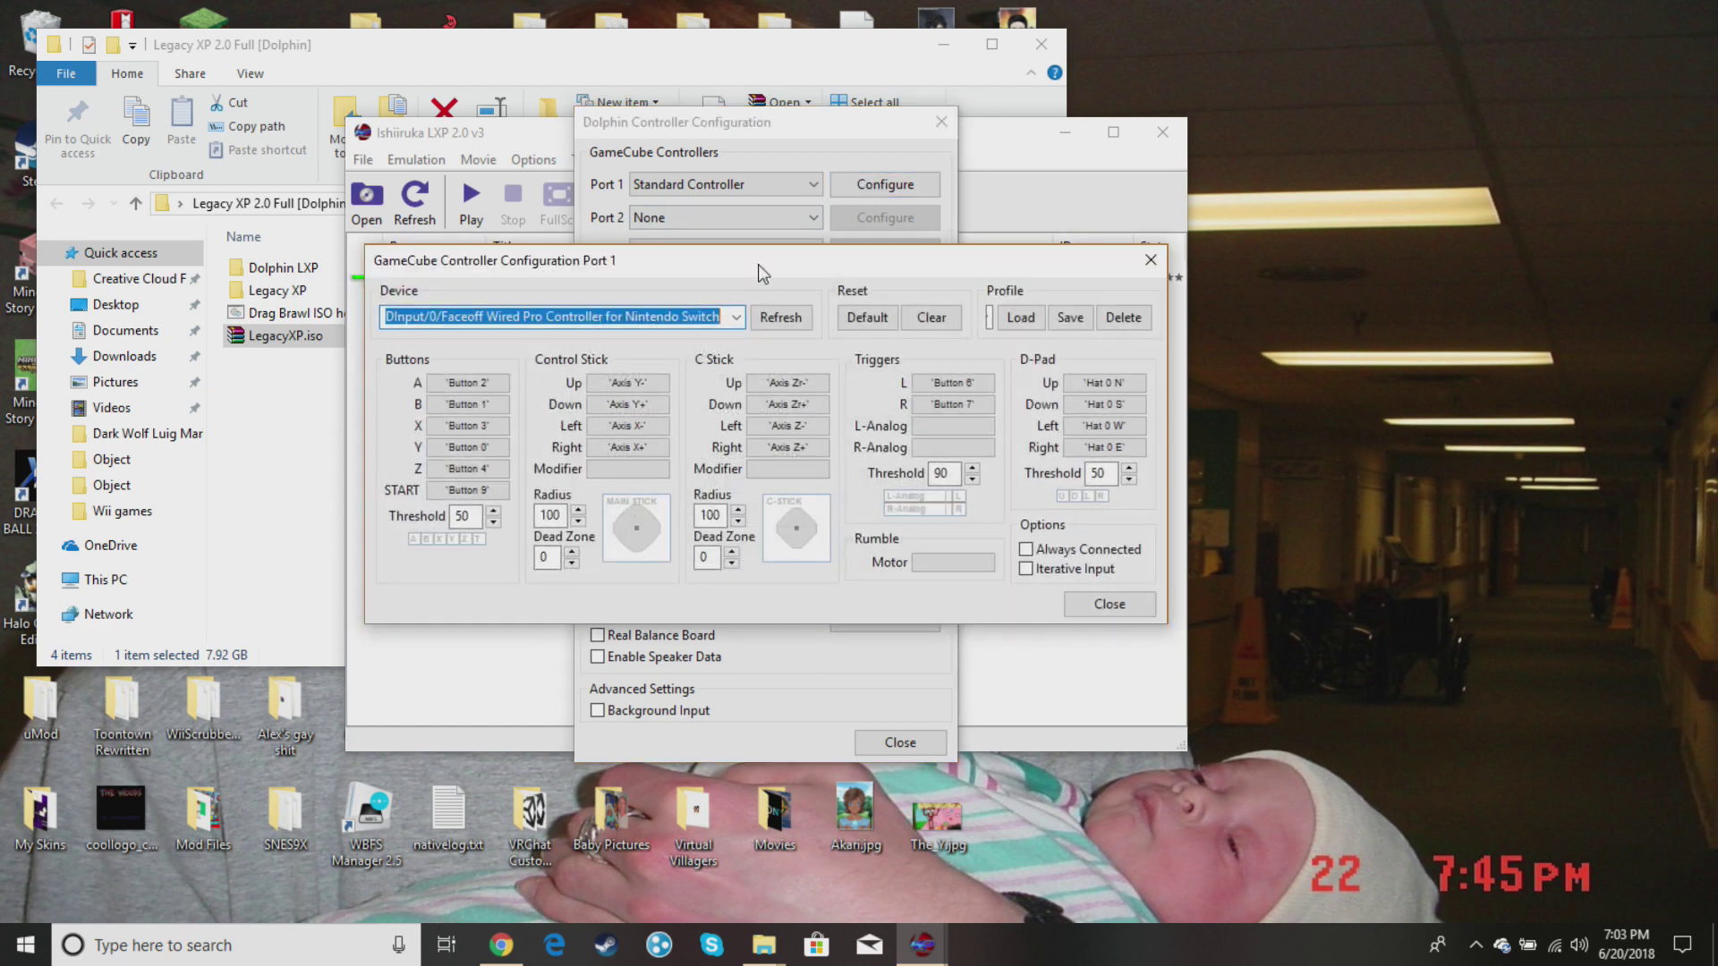
click(793, 318)
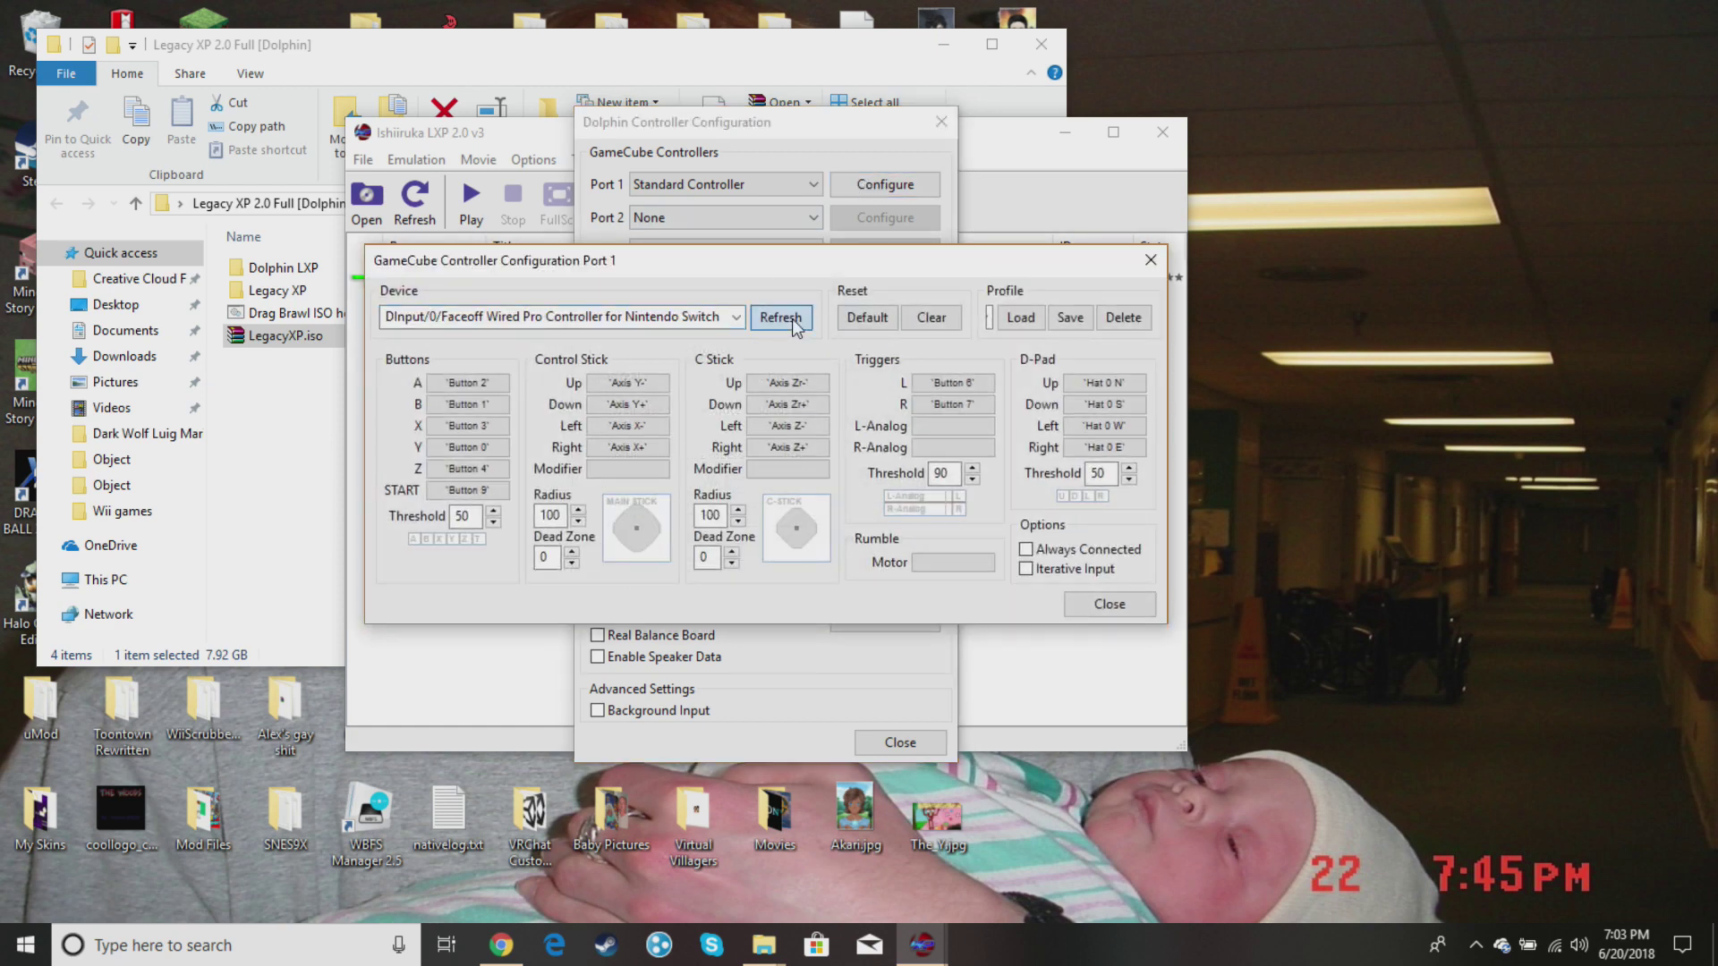
click(698, 316)
click(697, 316)
Map the A, B, X, Y and Z buttons to controller Buttons 2, 1, 3, 0 and 5.
click(454, 385)
click(456, 405)
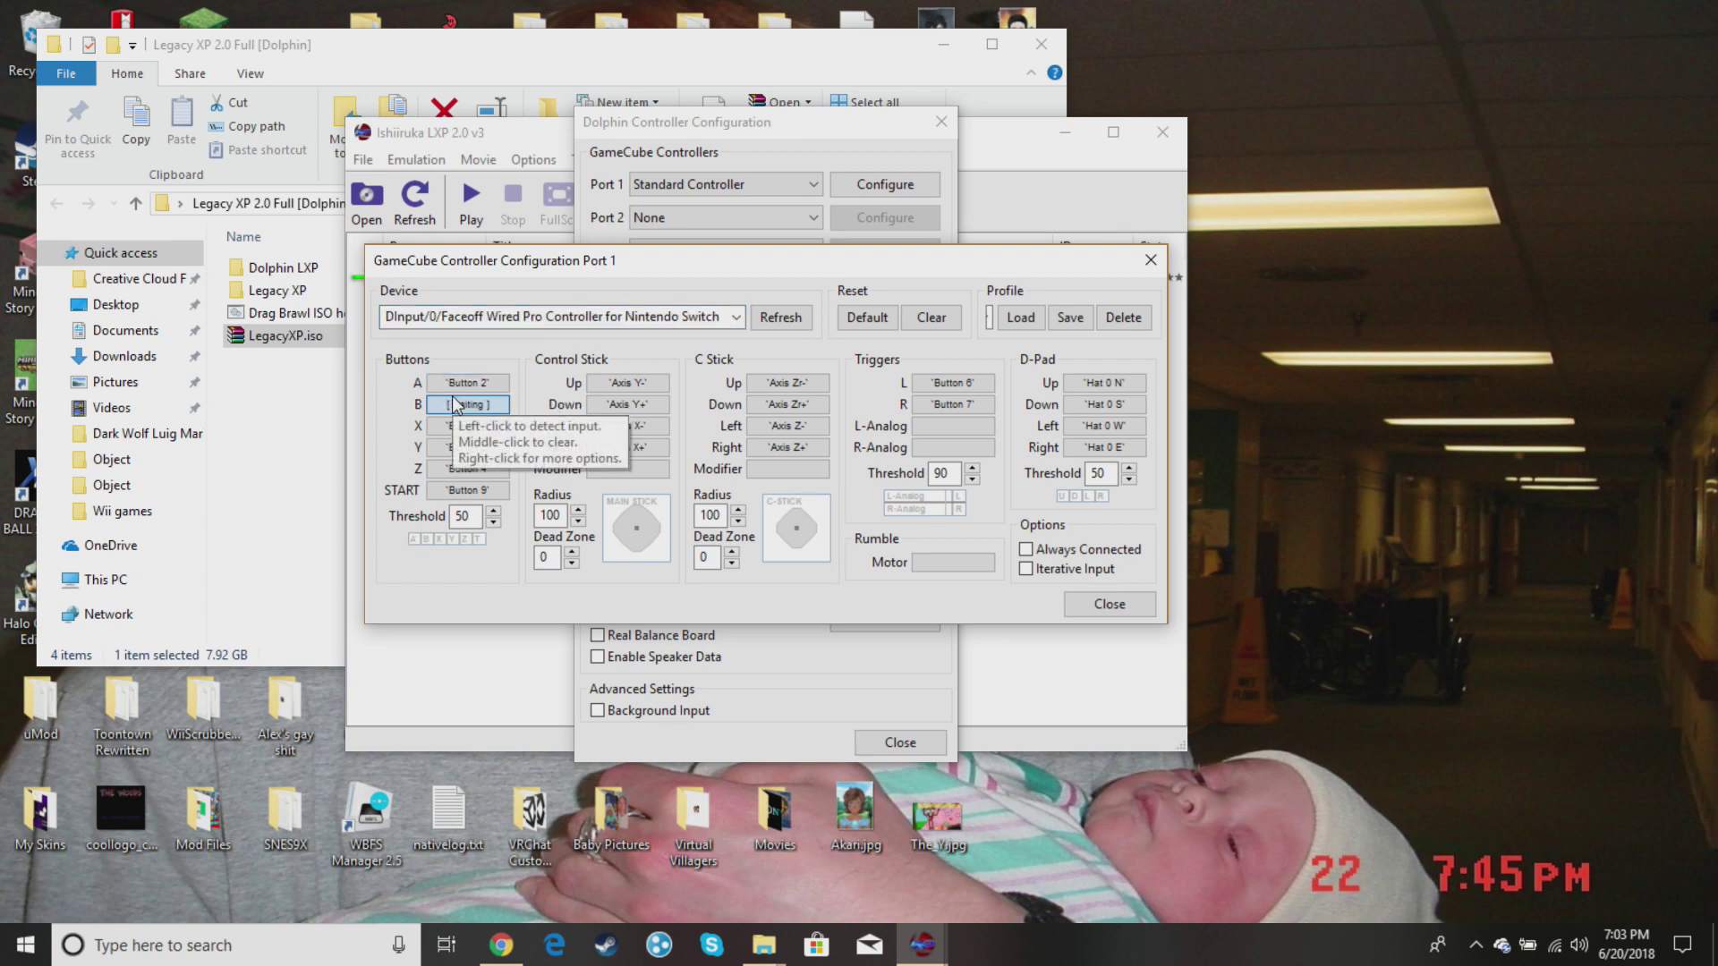
click(458, 425)
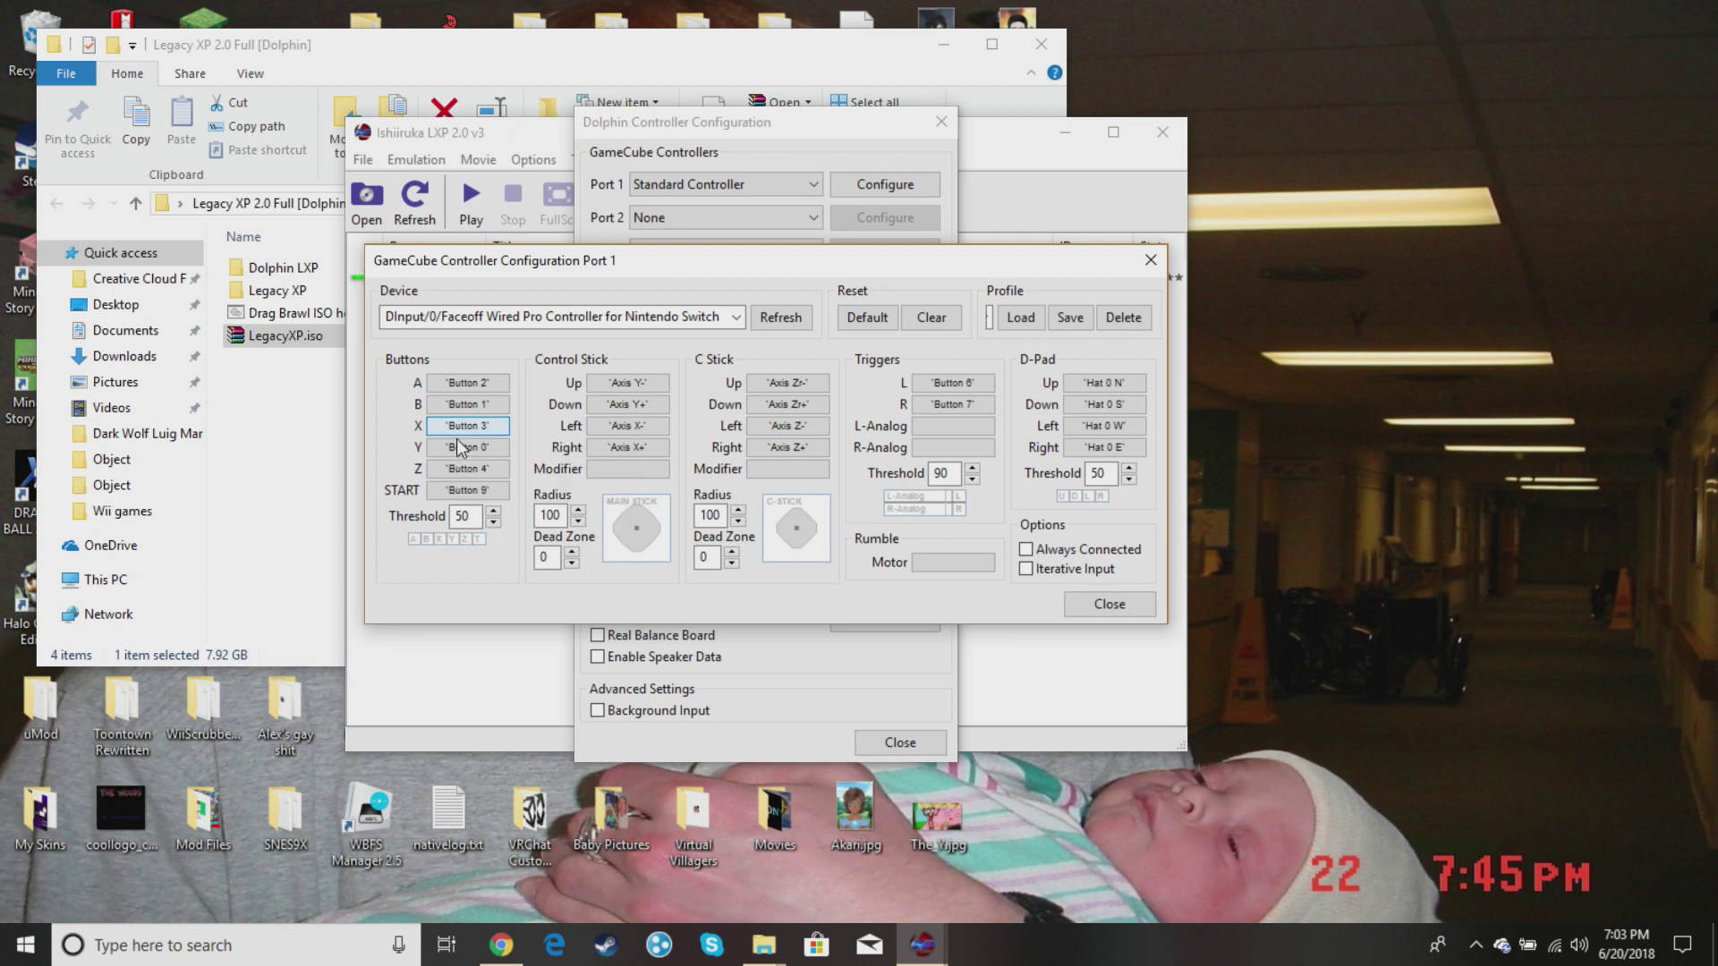
click(457, 446)
click(459, 469)
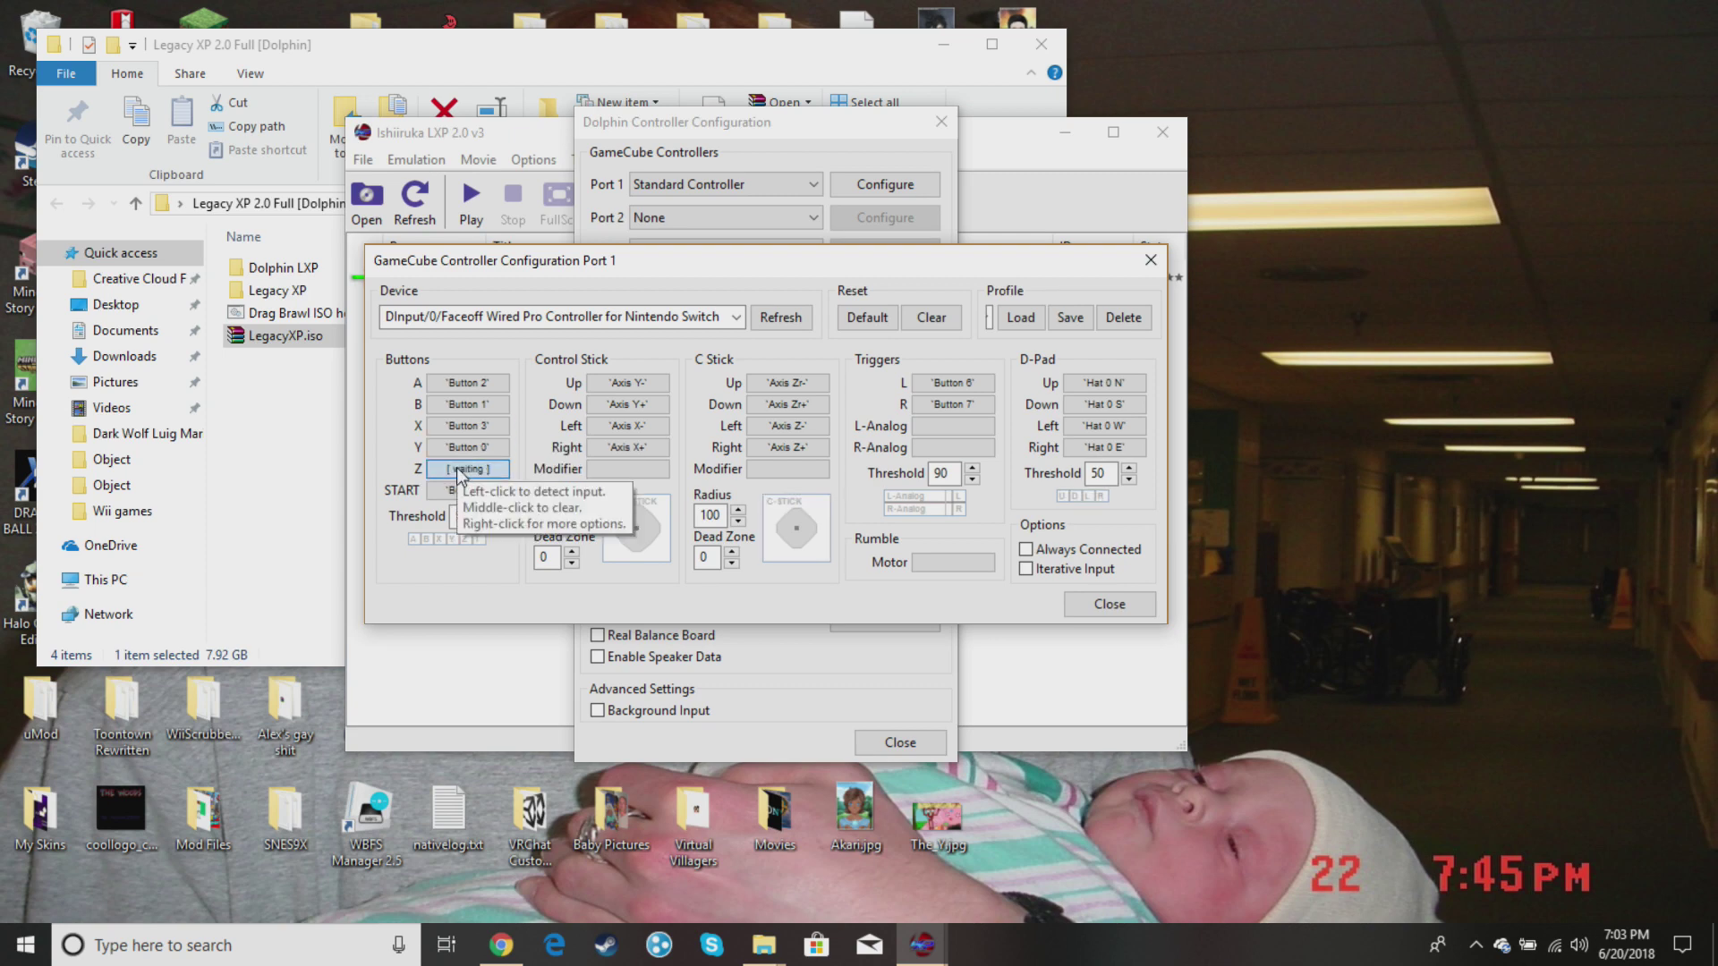
Map the Control Stick's Up, Down, Left and Right to Axis Y-, Y+, X- and X+, and close the controller configuration.
click(640, 388)
click(643, 401)
click(644, 426)
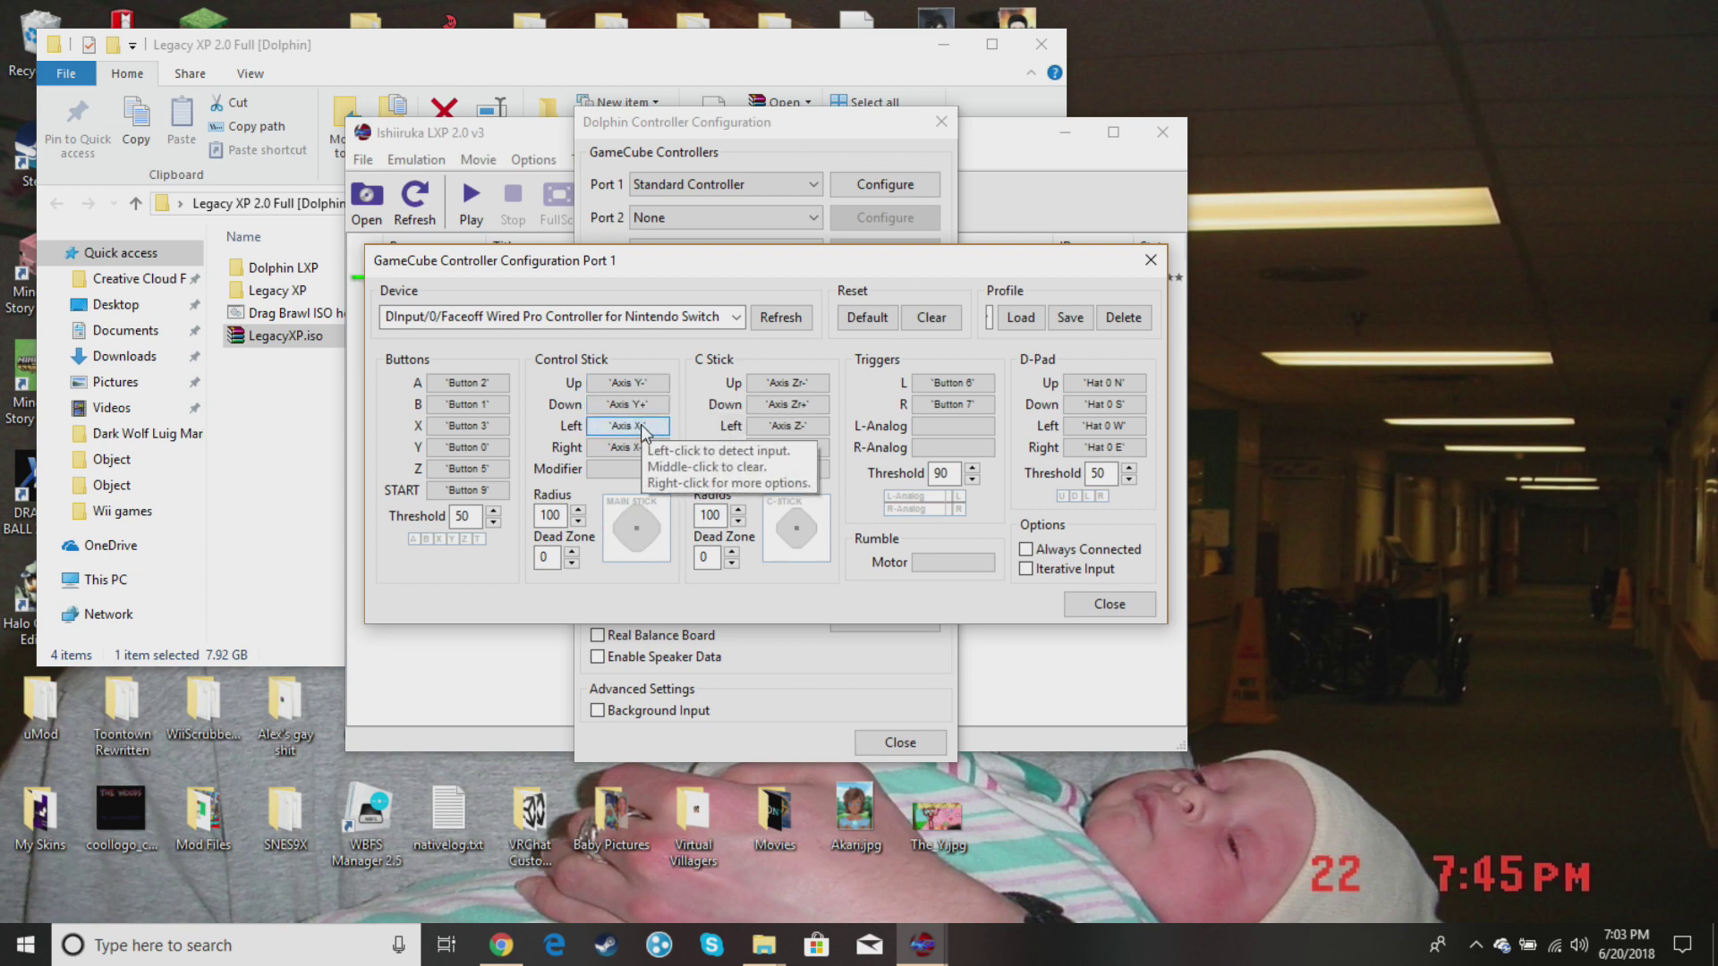
click(643, 447)
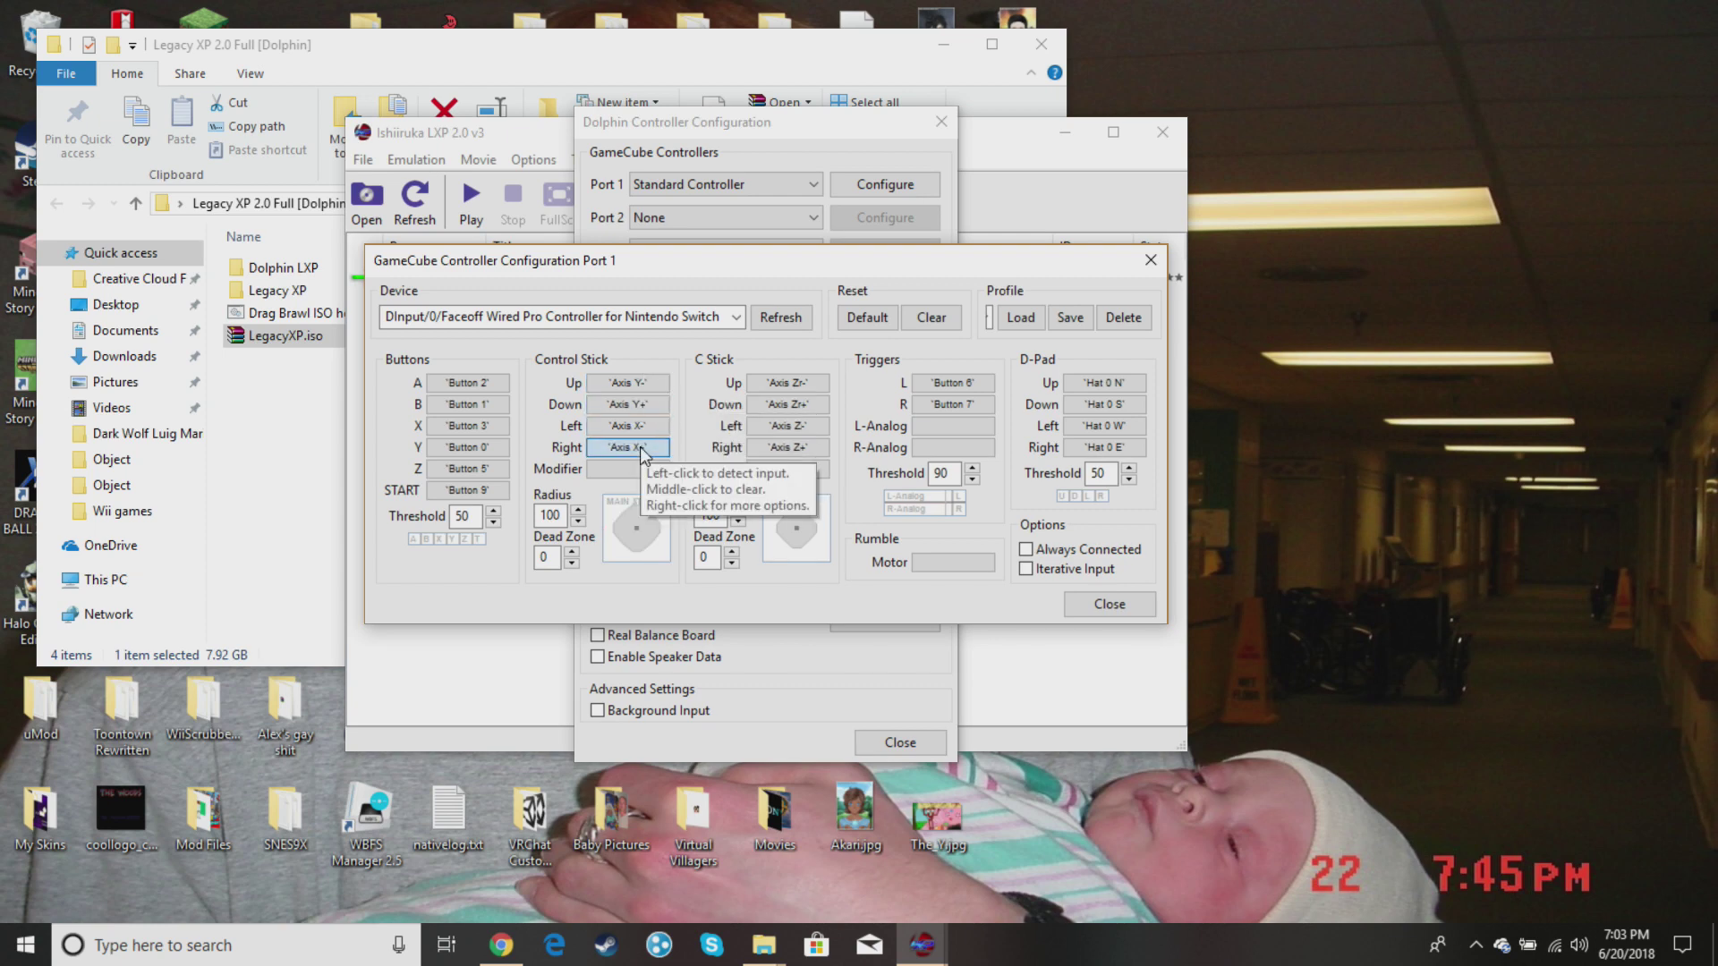
click(1110, 606)
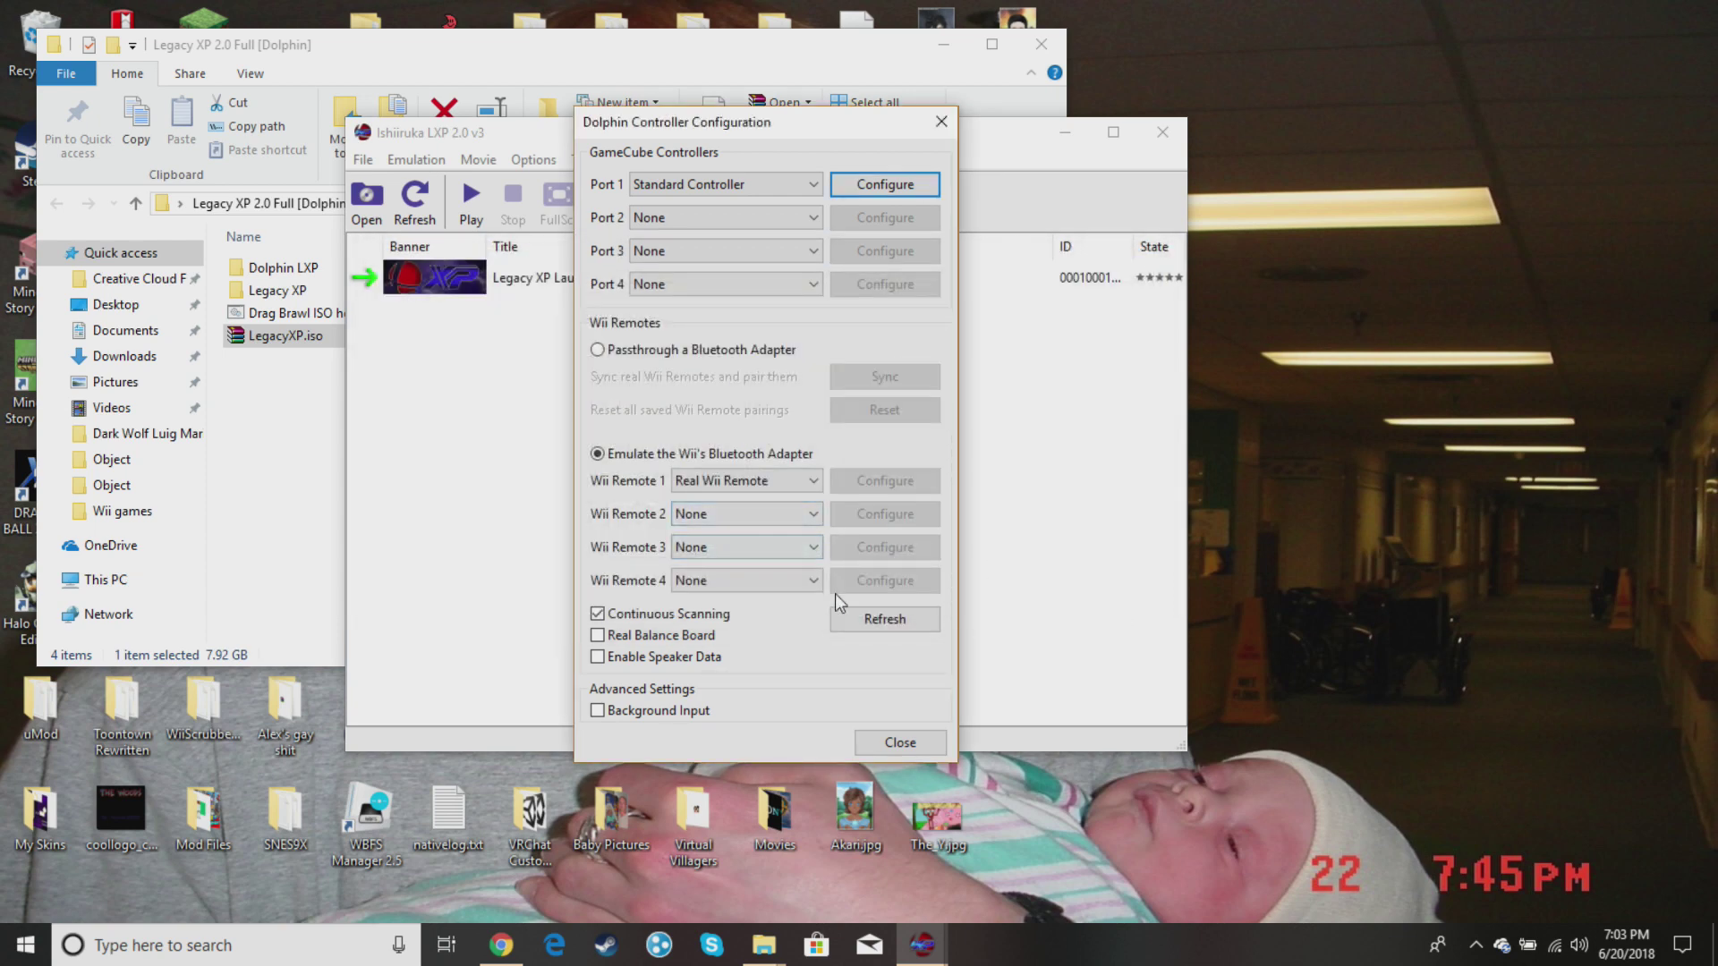
click(903, 741)
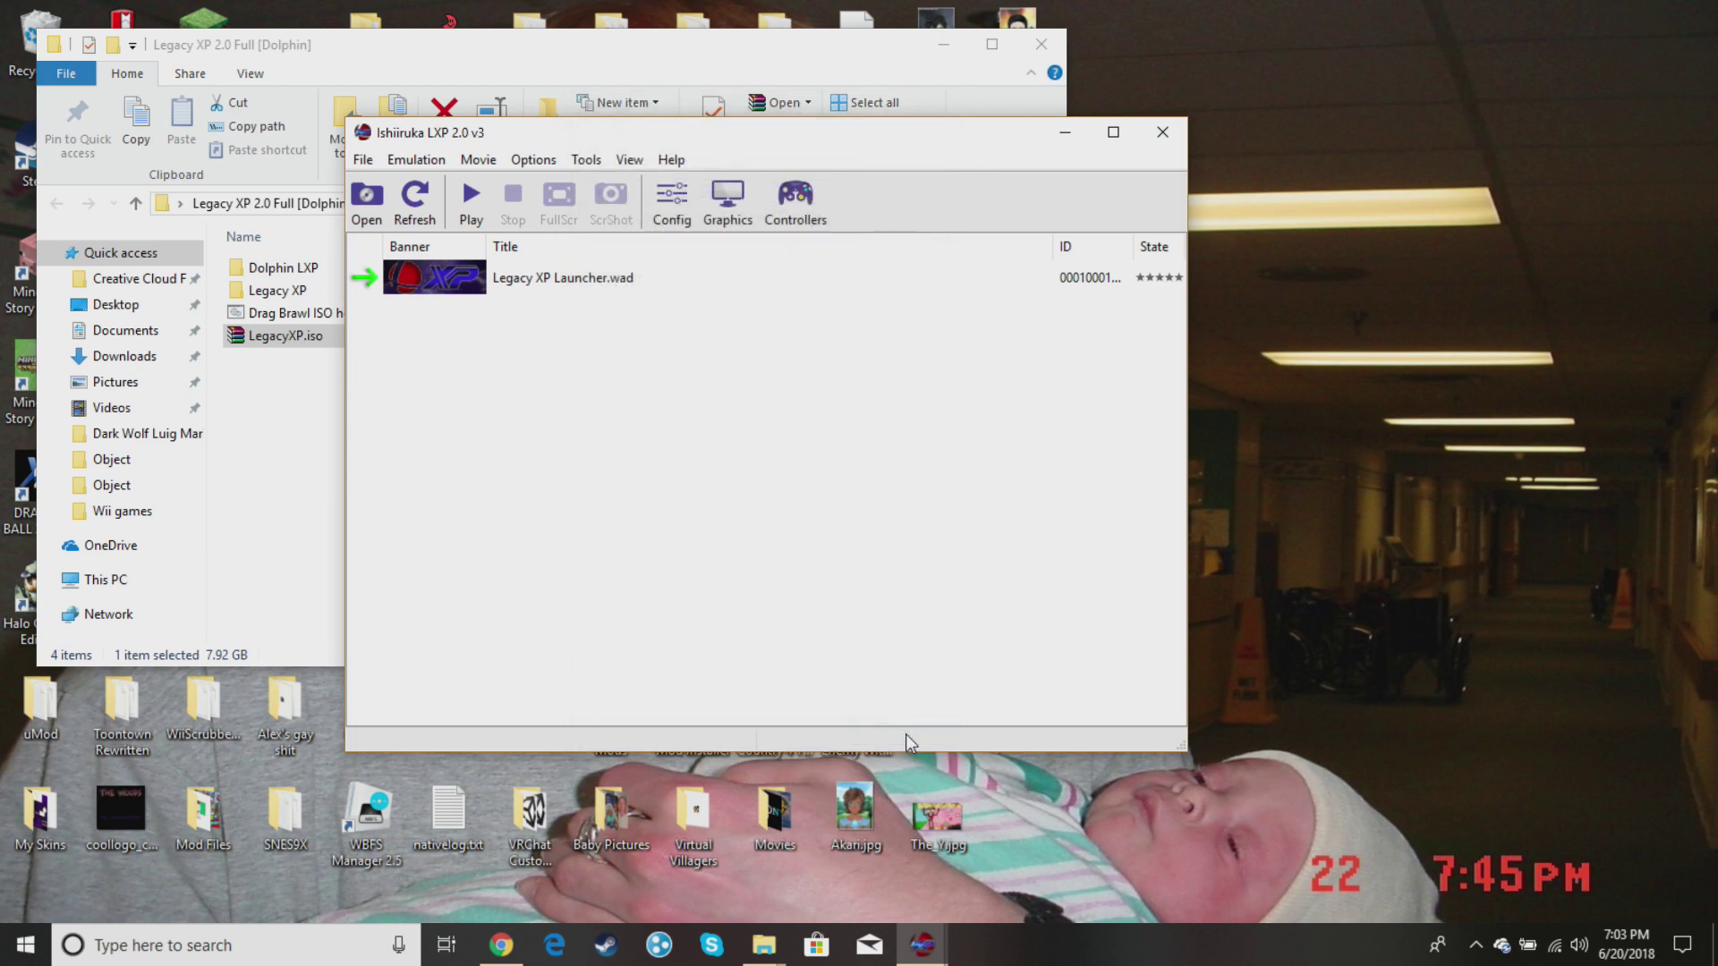
Minimize the file window, move the emulator window aside, and launch Legacy XP Launcher.wad from the game list.
click(944, 42)
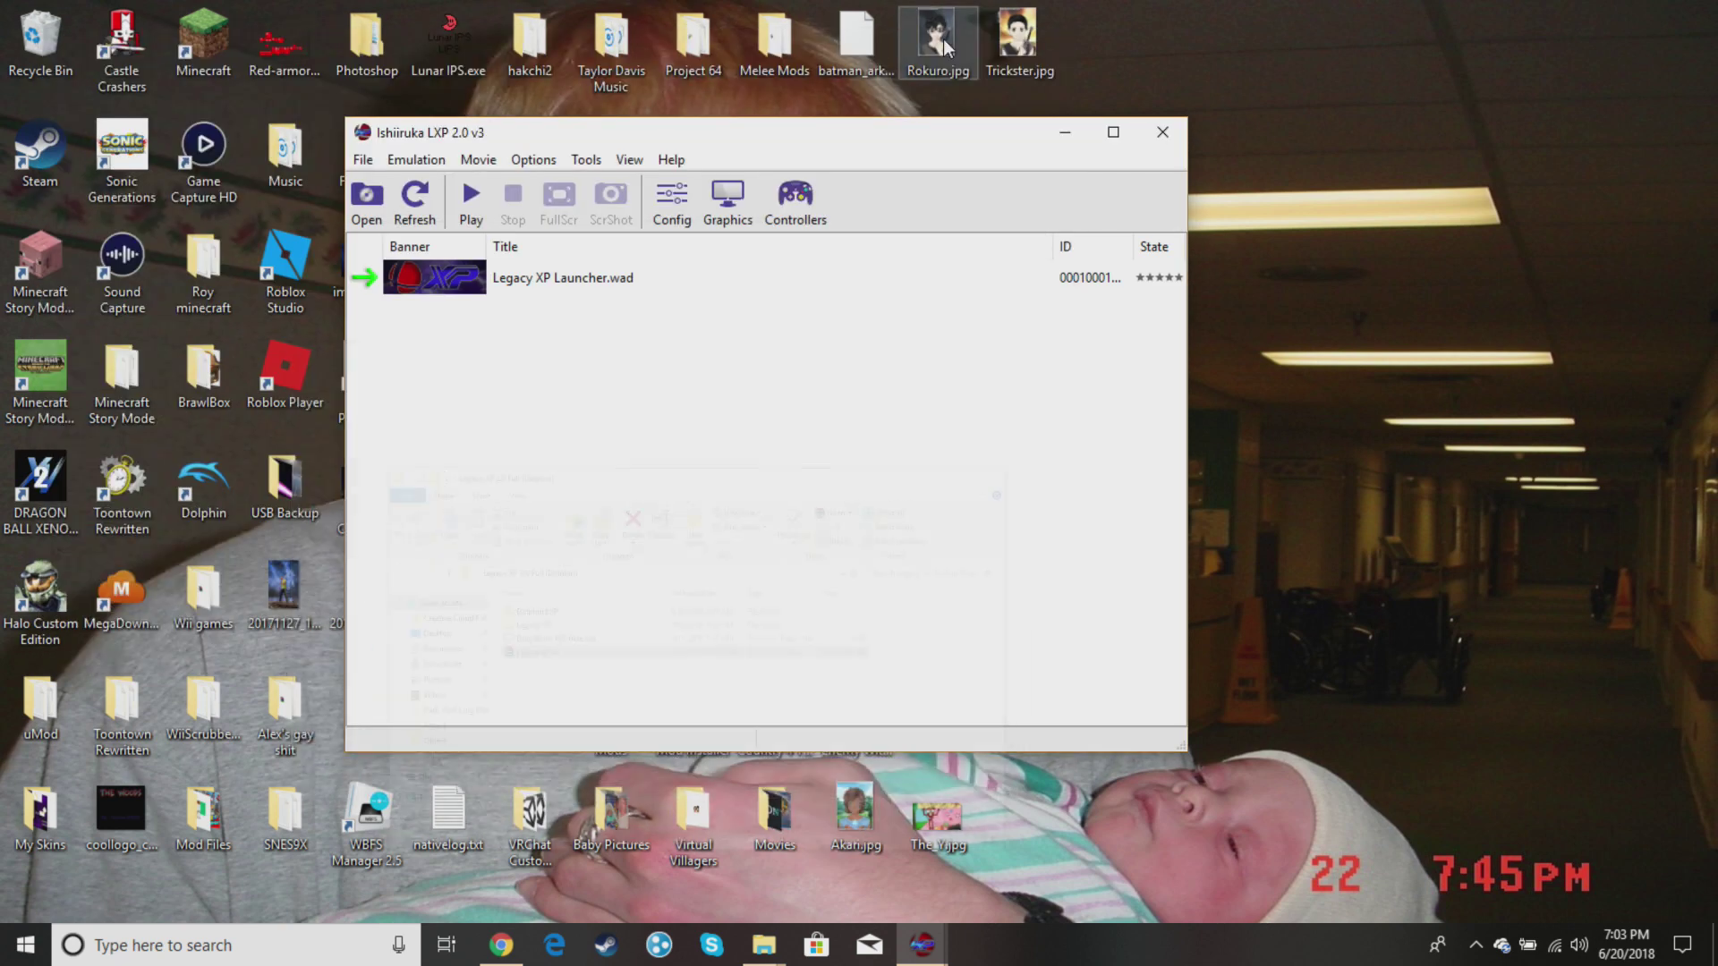
drag(807, 131, 560, 91)
double_click(383, 231)
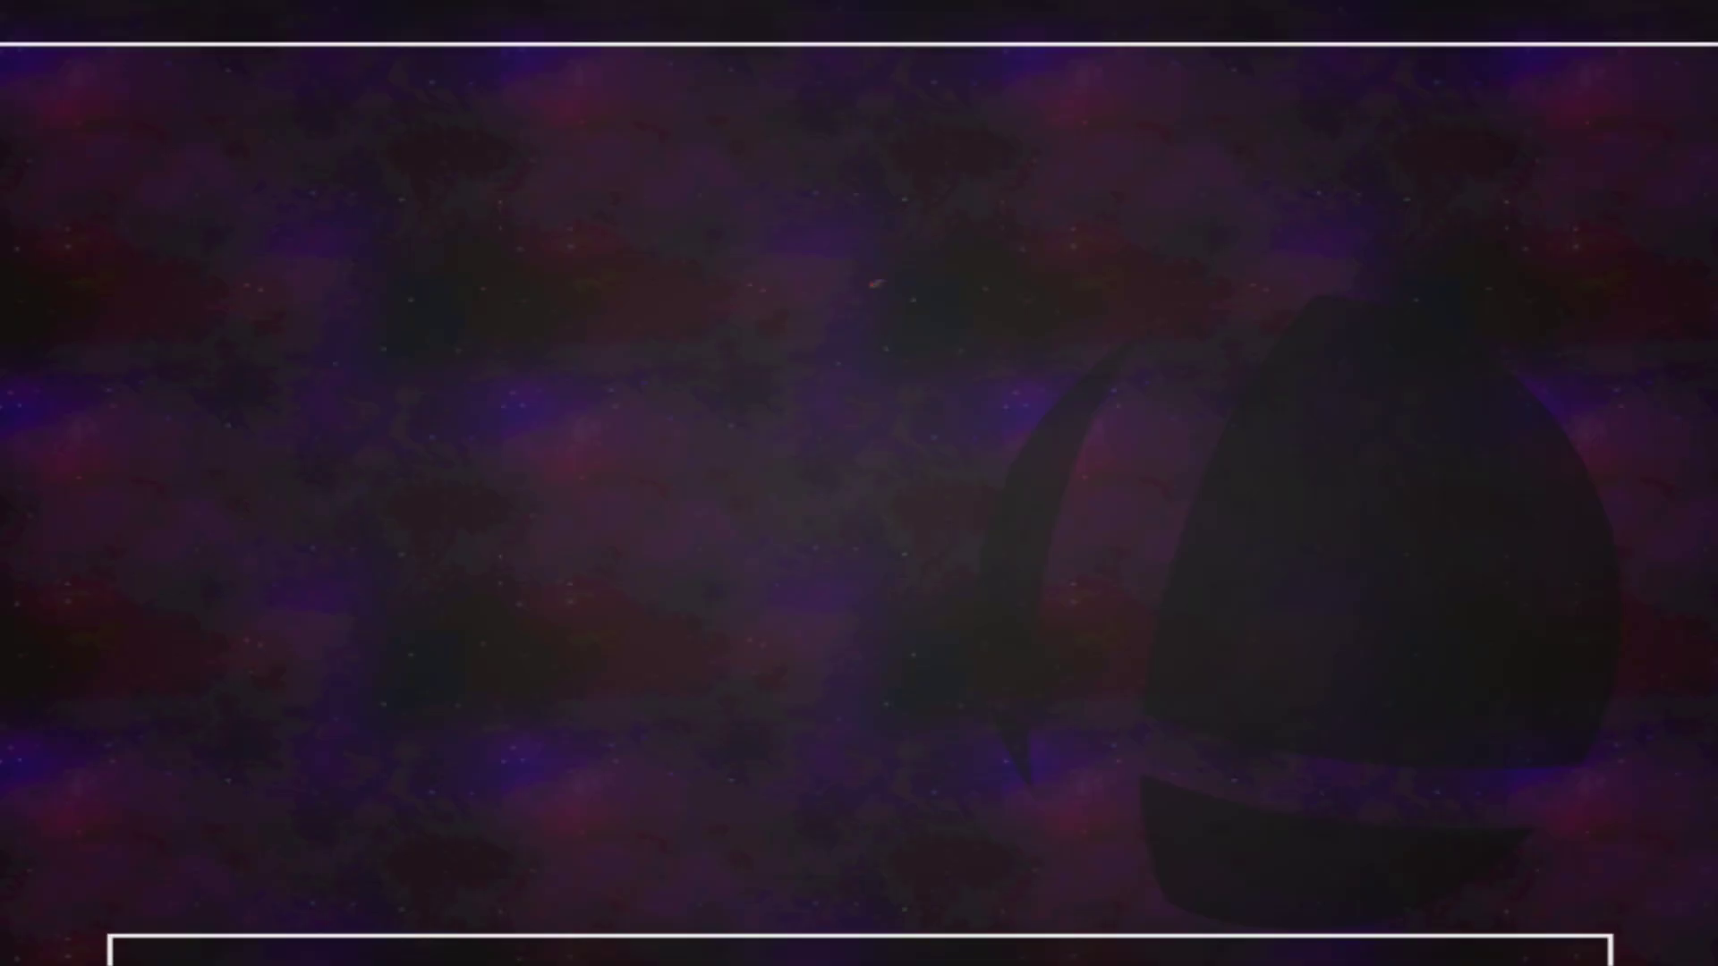
Test the controller by moving the highlight up and down the launcher menu, and start Play to run Legacy XP.
key(Down)
key(Down)
key(Up)
key(Up)
key(Down)
key(Down)
key(Up)
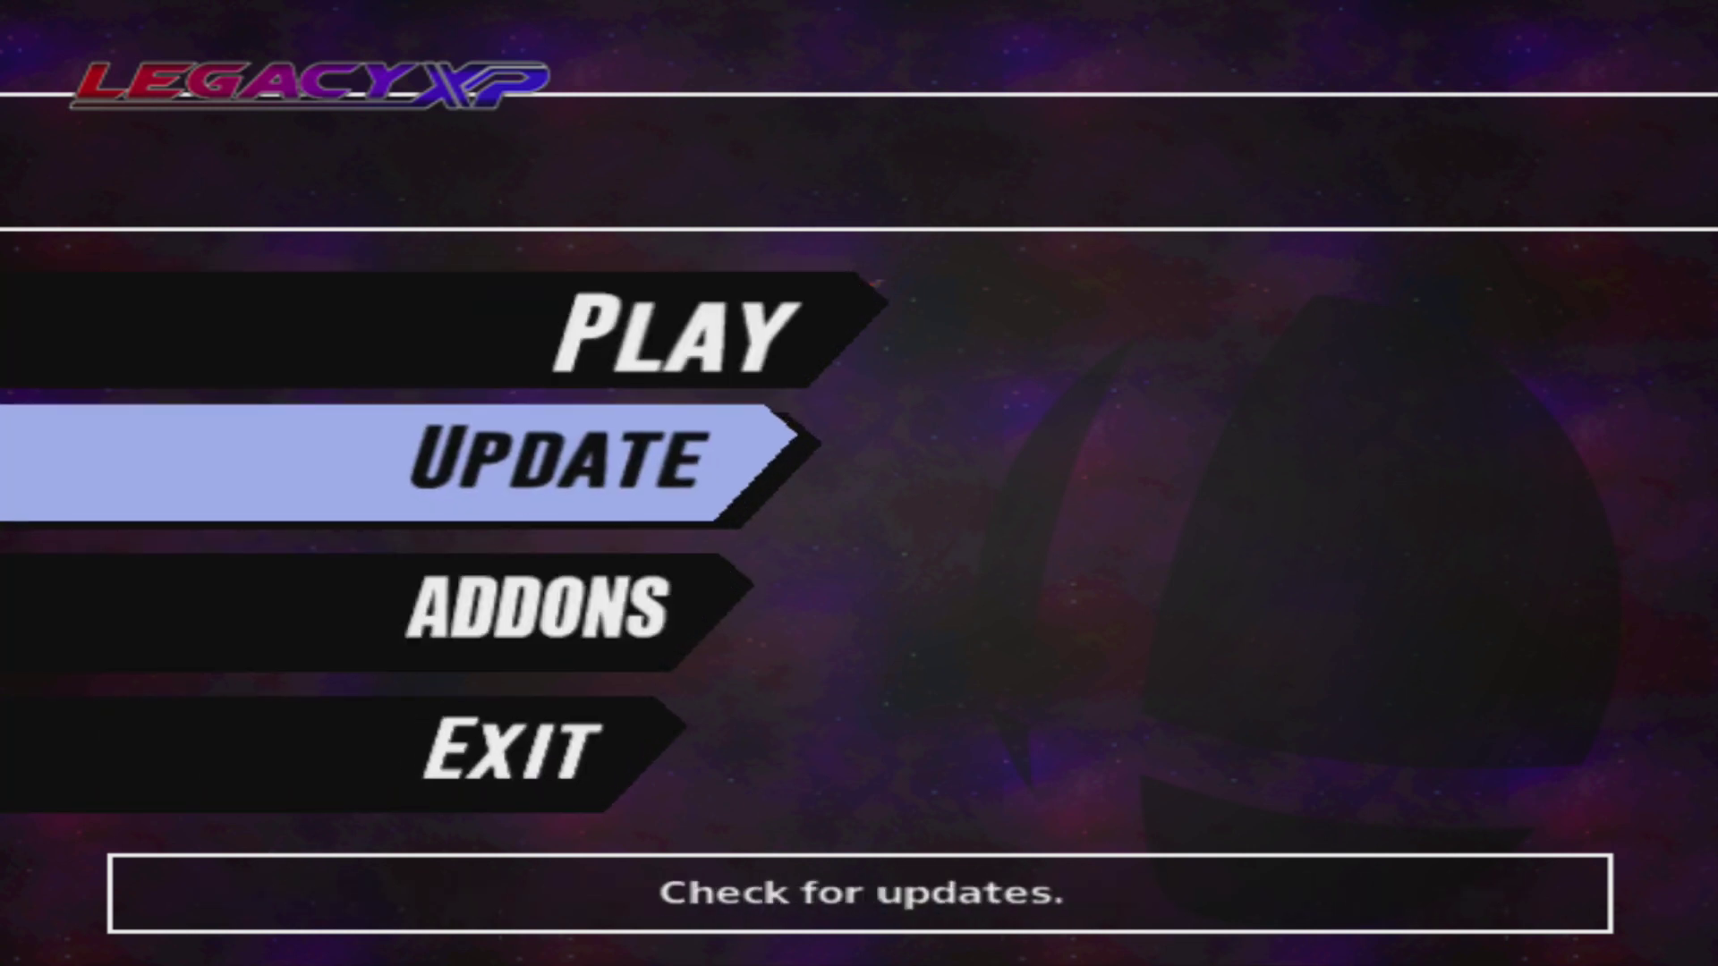
key(Up)
key(Down)
key(Down)
key(Up)
key(Up)
key(Down)
key(Down)
key(Up)
key(Up)
key(Down)
key(Down)
key(Up)
key(Up)
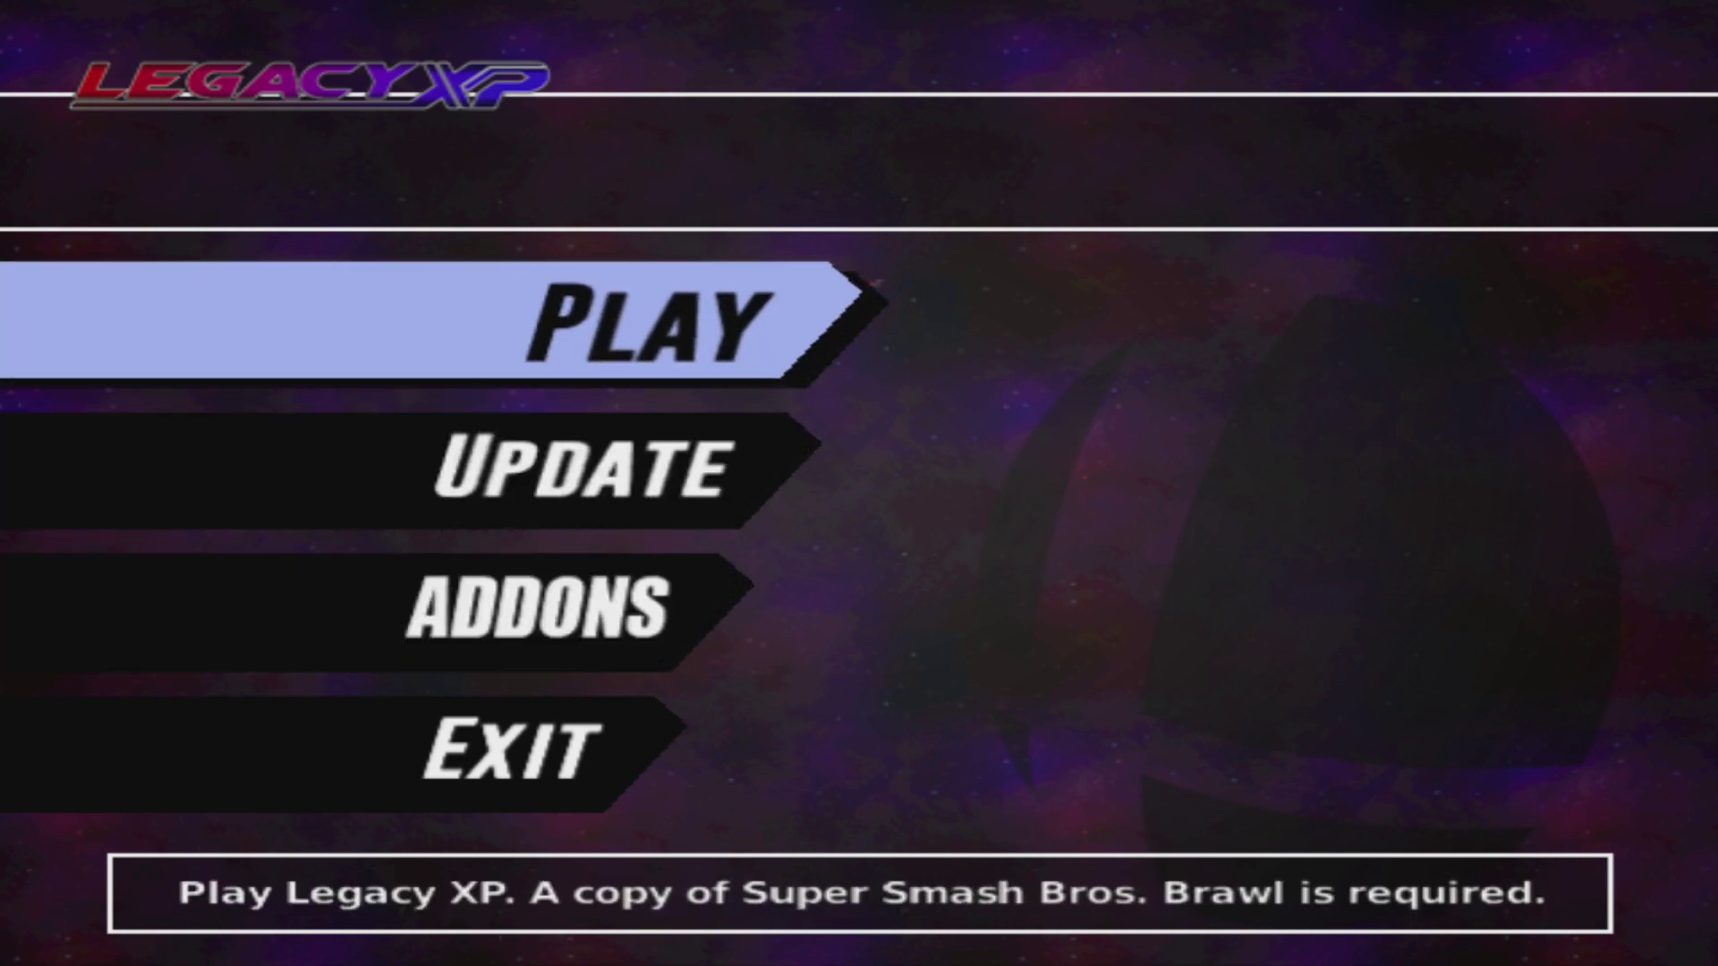
key(Return)
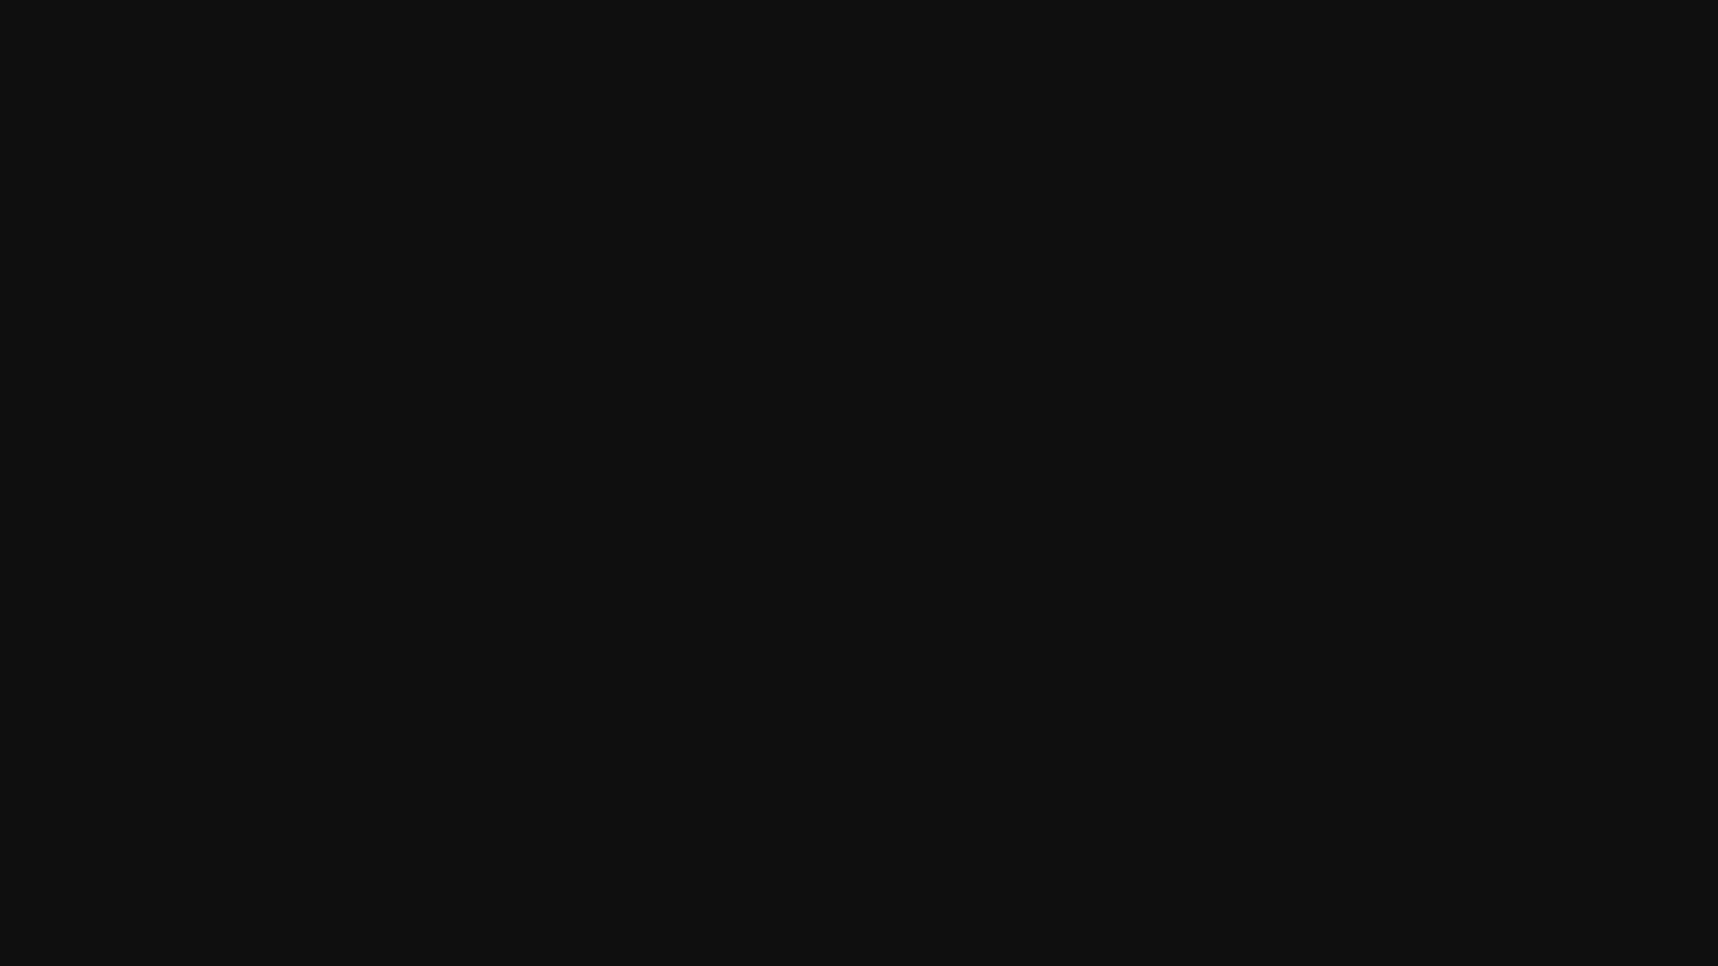